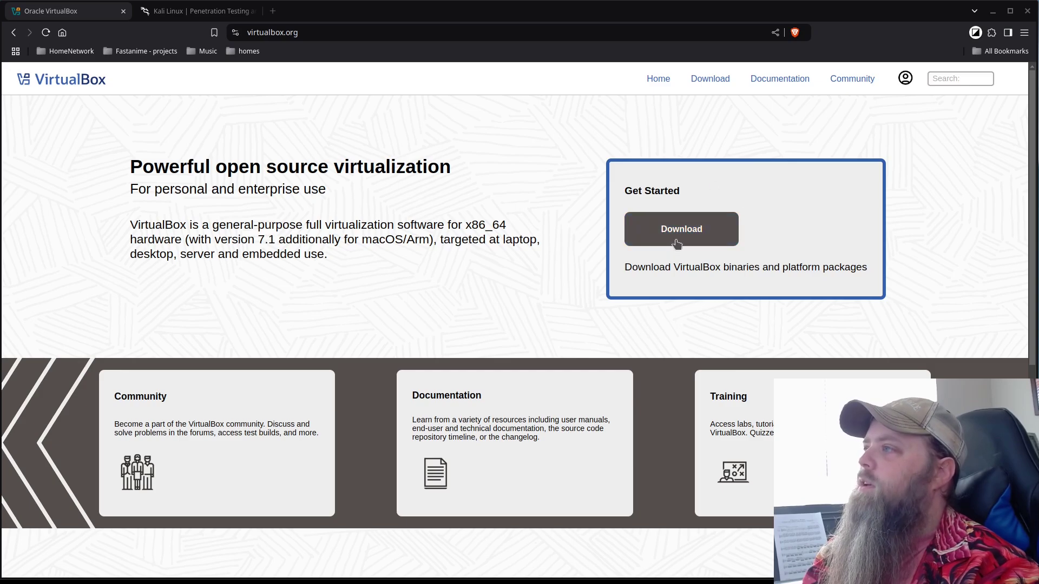
Open the VirtualBox downloads page for 7.1.4 packages on Linux distributions.
left_click(654, 245)
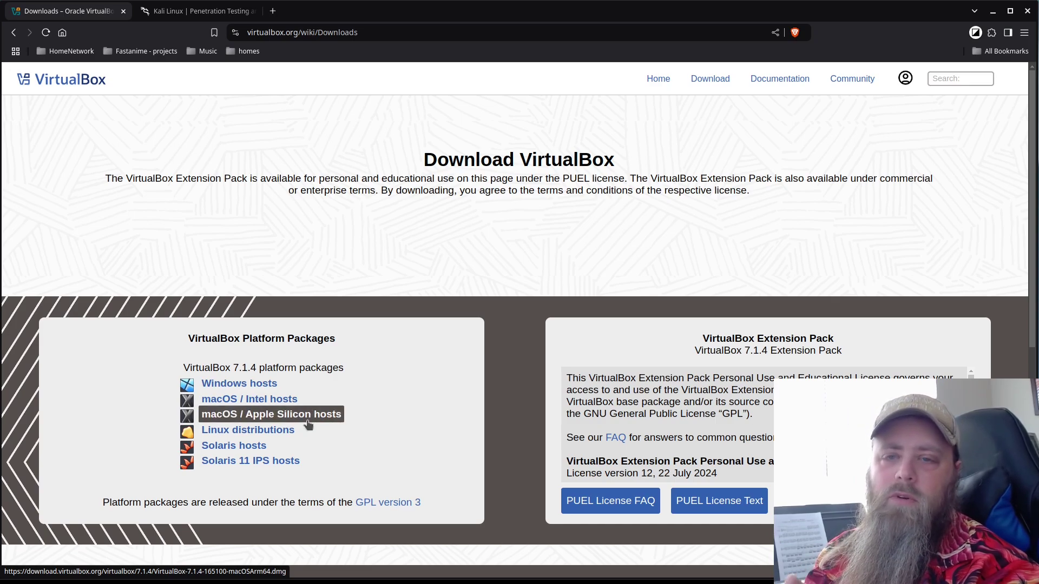
left_click(286, 431)
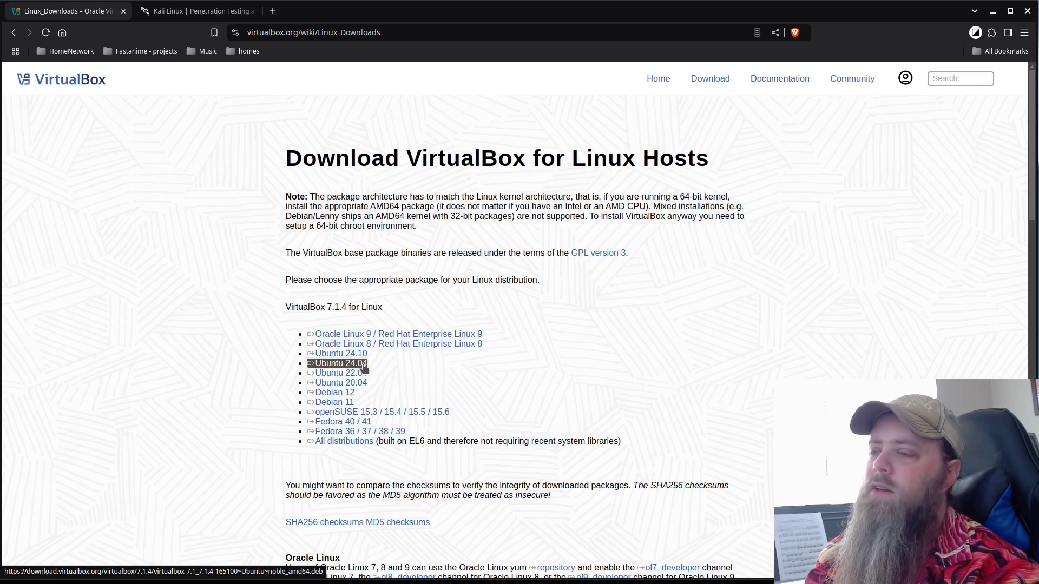
Install virtualbox and virtualbox-qt with sudo apt install virtualbox, confirming with y, then clear the terminal.
key("ctrl+alt+t")
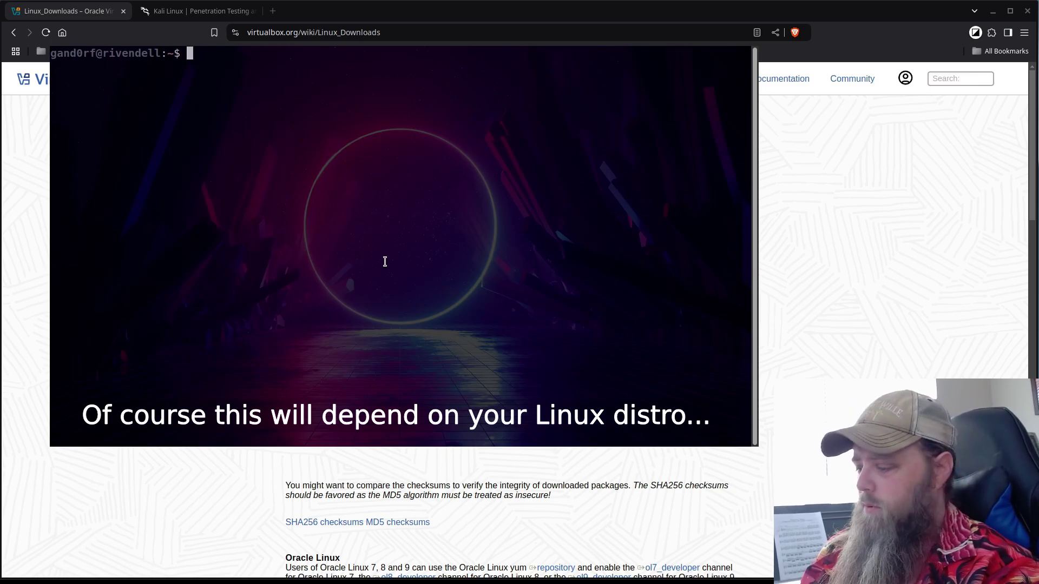
type("sudo apt install virtualbox")
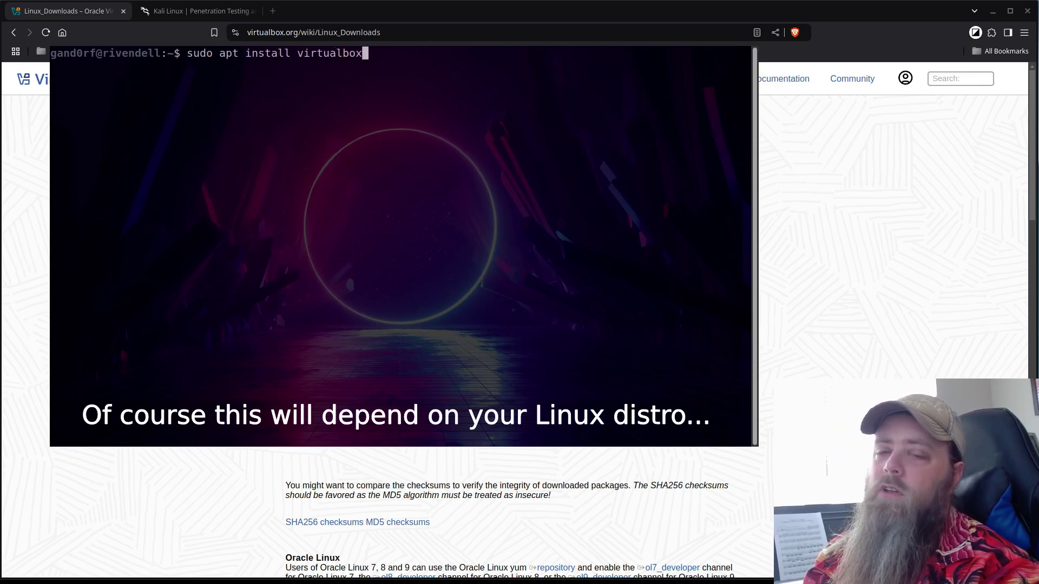
key("Return")
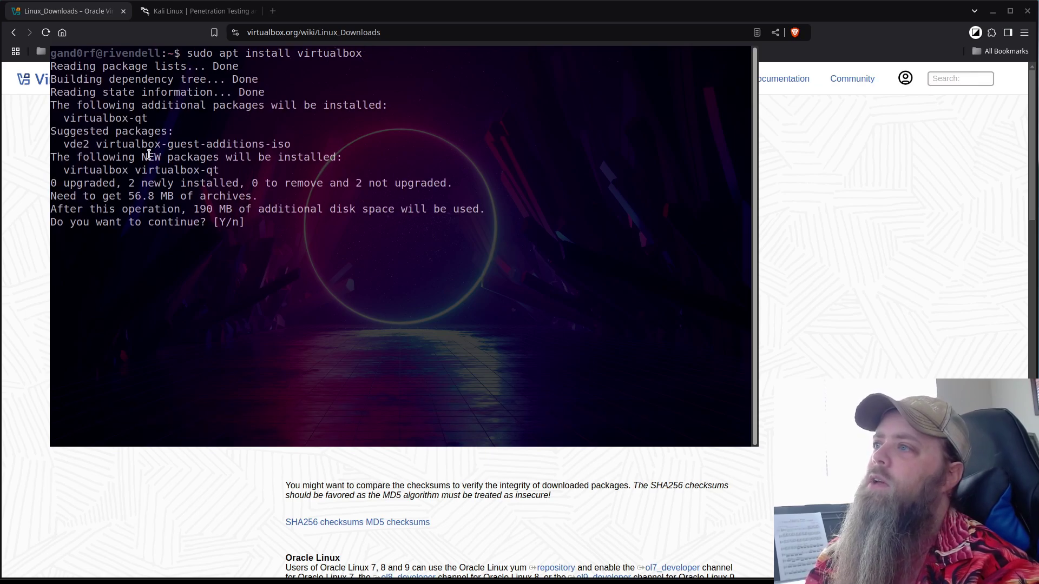
left_click_drag(64, 170, 221, 171)
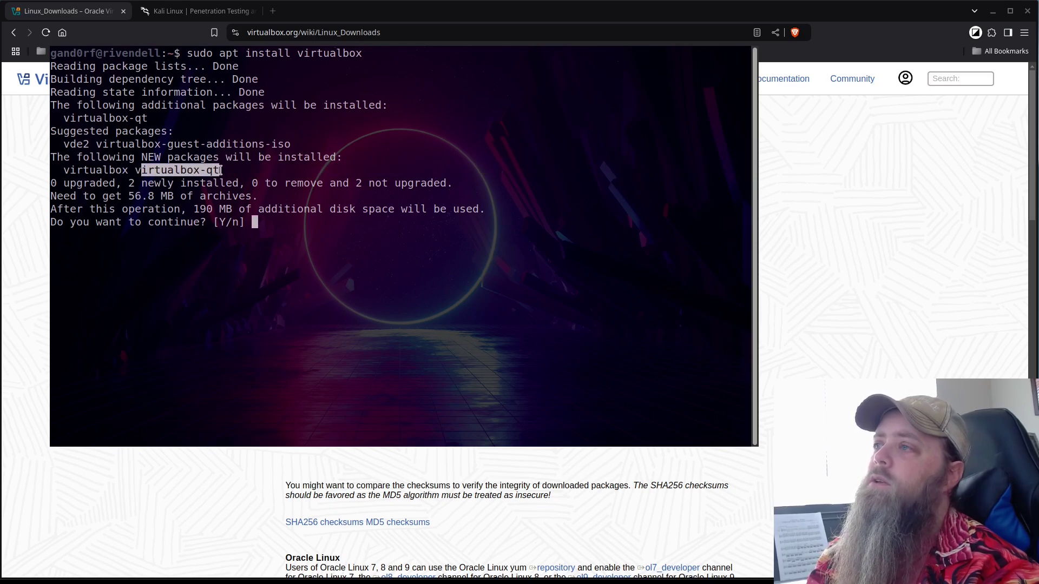
left_click(220, 171)
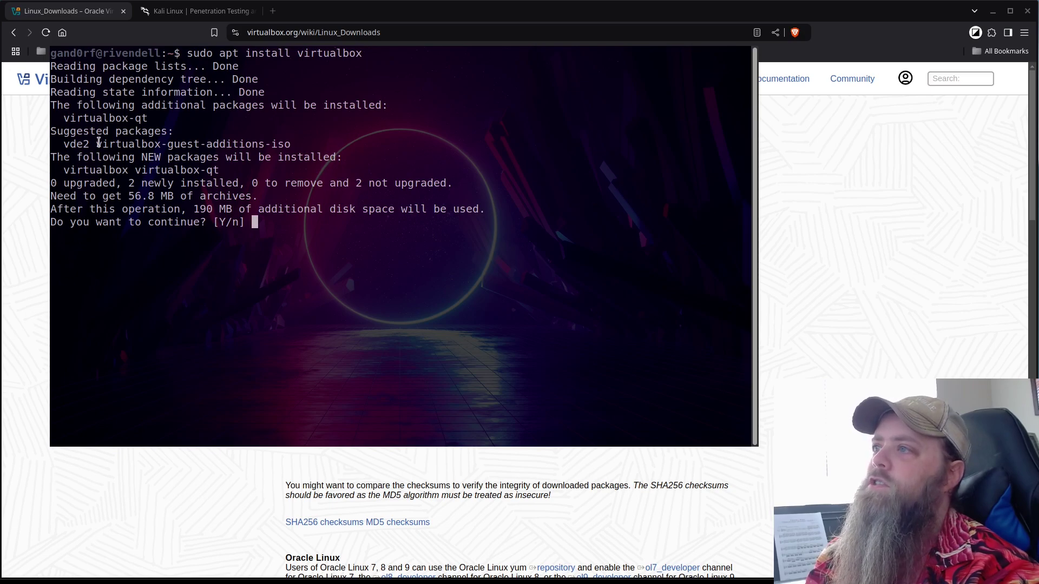
left_click_drag(99, 142, 289, 144)
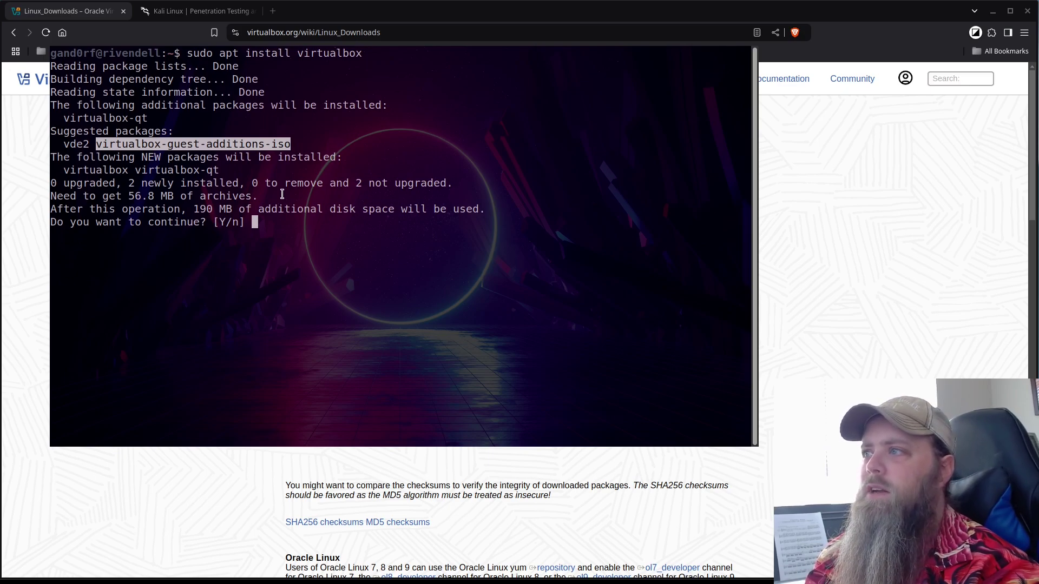
left_click(288, 201)
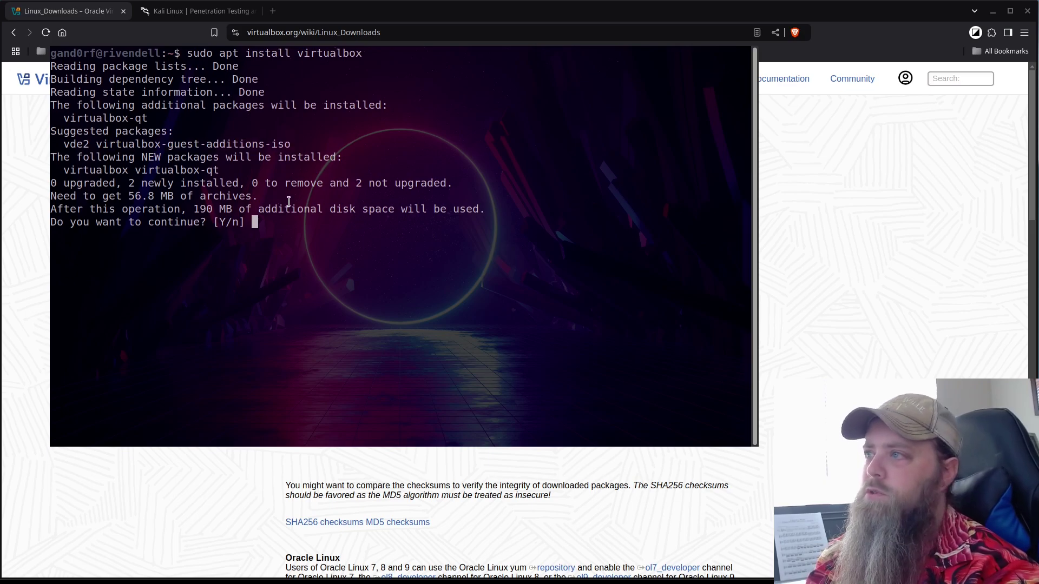
type("y")
key("Return")
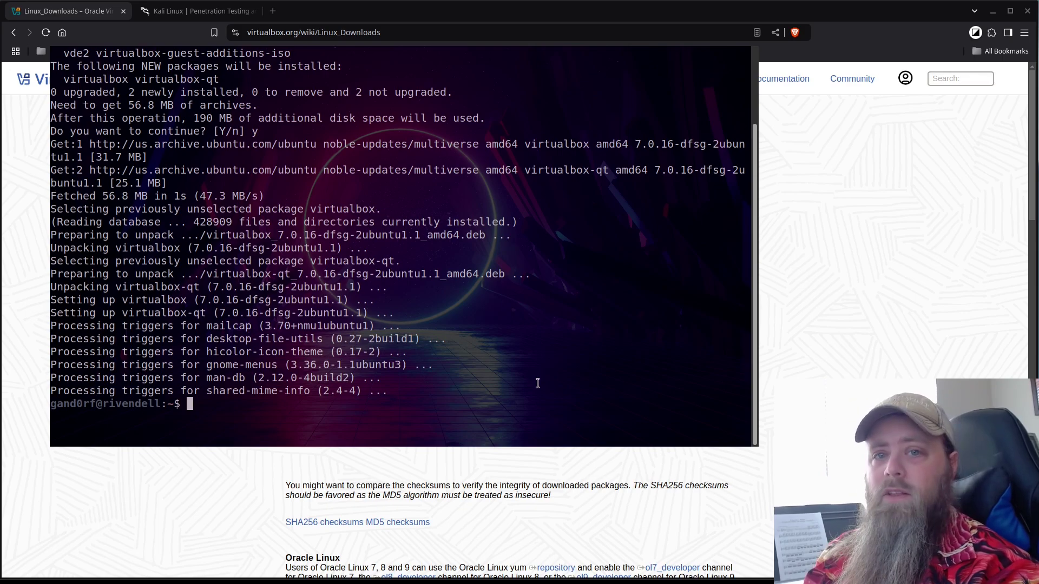
key("ctrl+l")
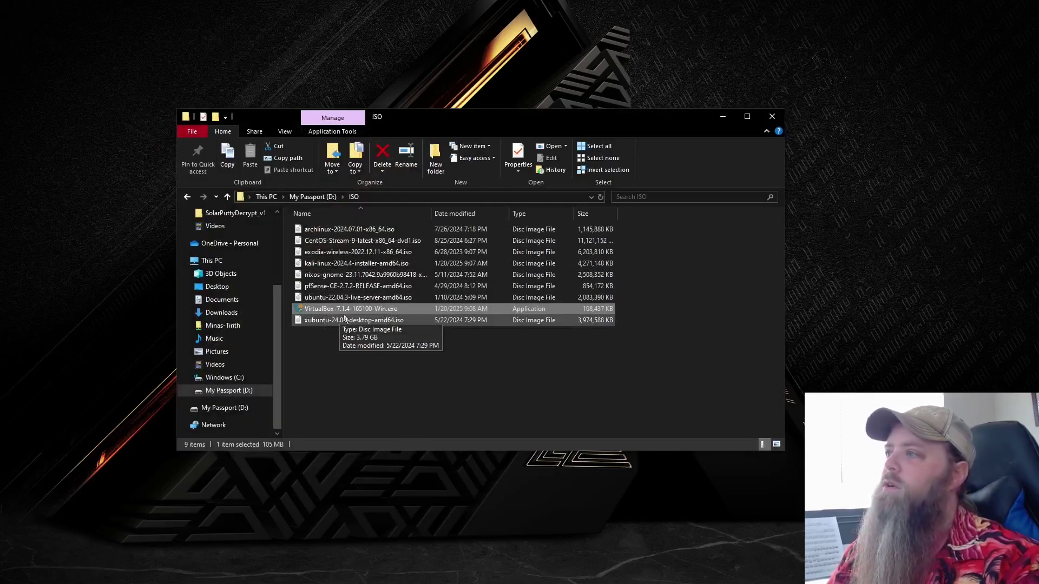
Launch the VirtualBox-7.1.4 Windows installer and accept the license agreement.
left_click(384, 308)
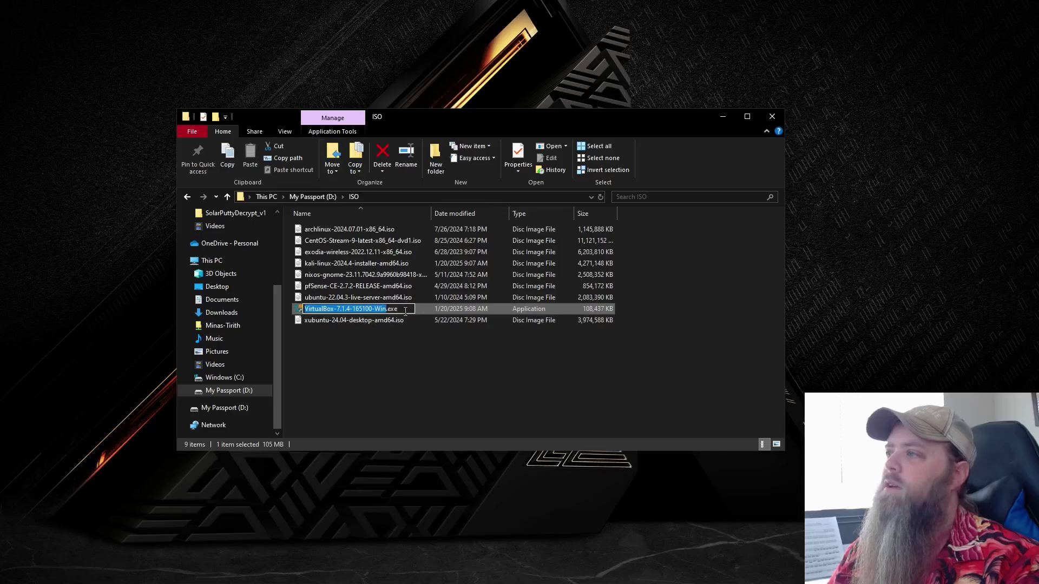
left_click(387, 320)
left_click(386, 309)
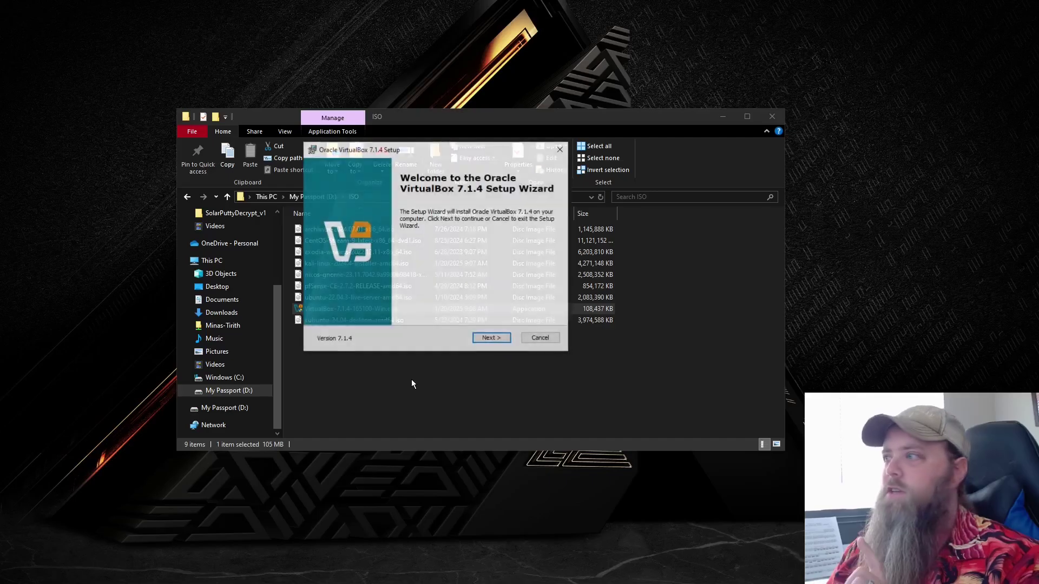
left_click(490, 338)
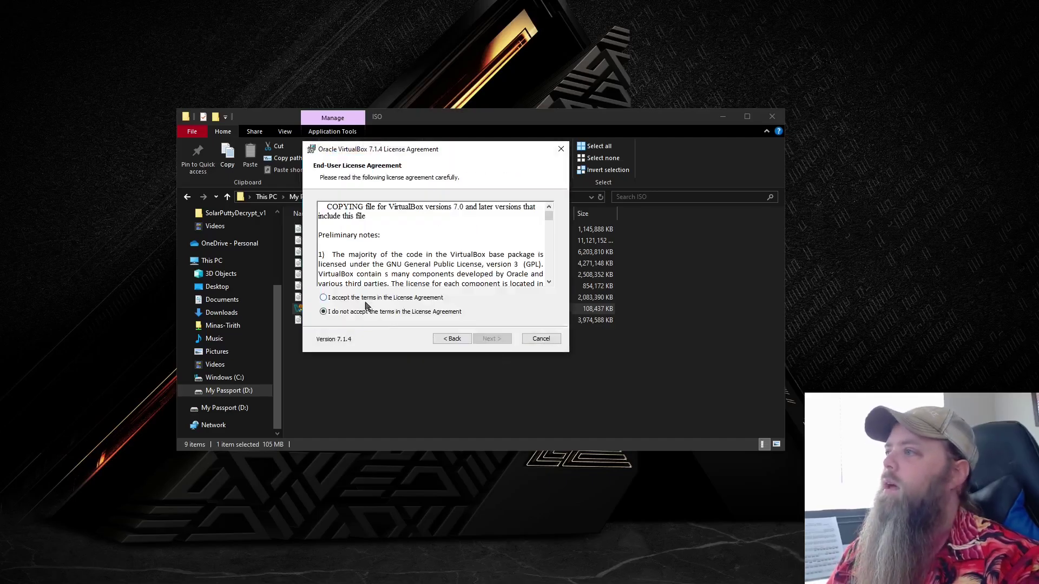
left_click(365, 299)
left_click(487, 339)
Install with networking and no Quick Launch Bar shortcut, then finish and move the Manager window right.
left_click(486, 340)
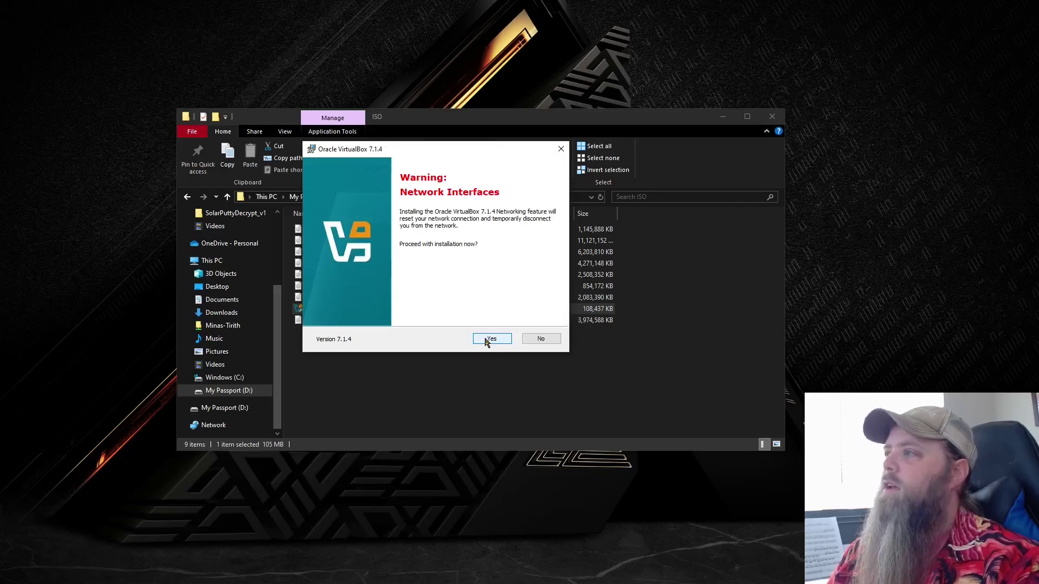
left_click(486, 341)
left_click(487, 340)
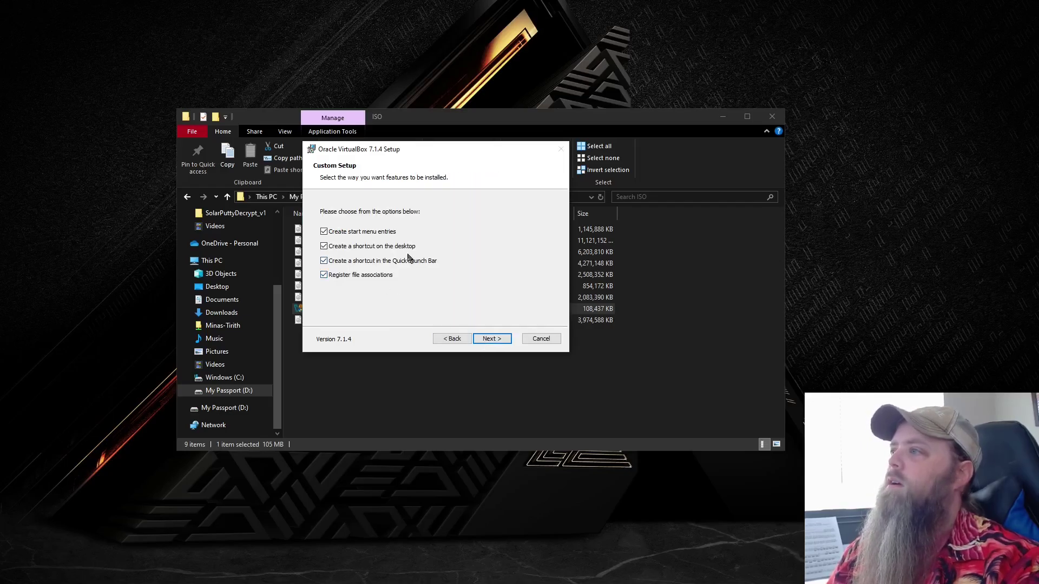
left_click(332, 265)
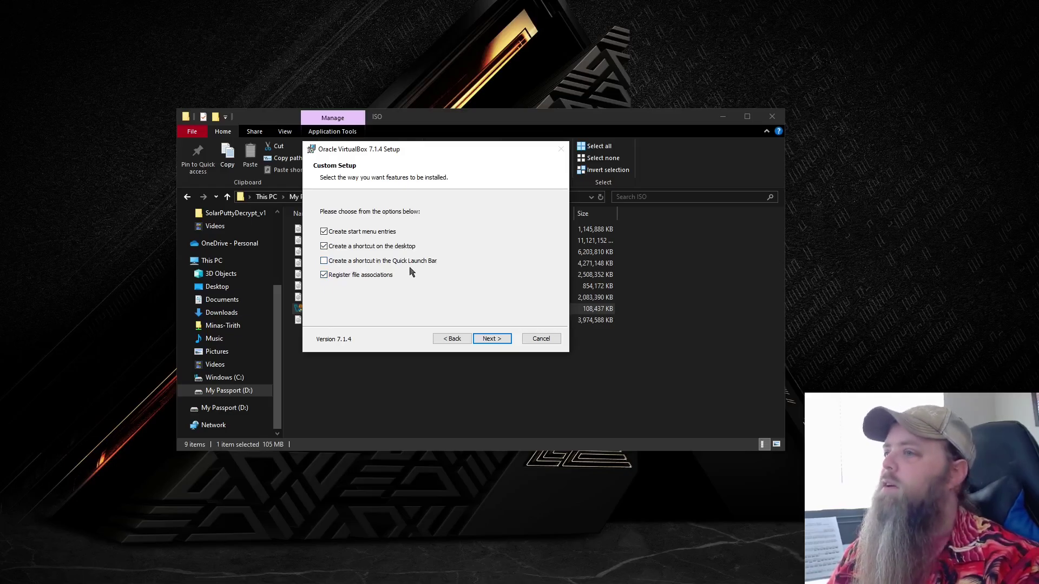
left_click(483, 339)
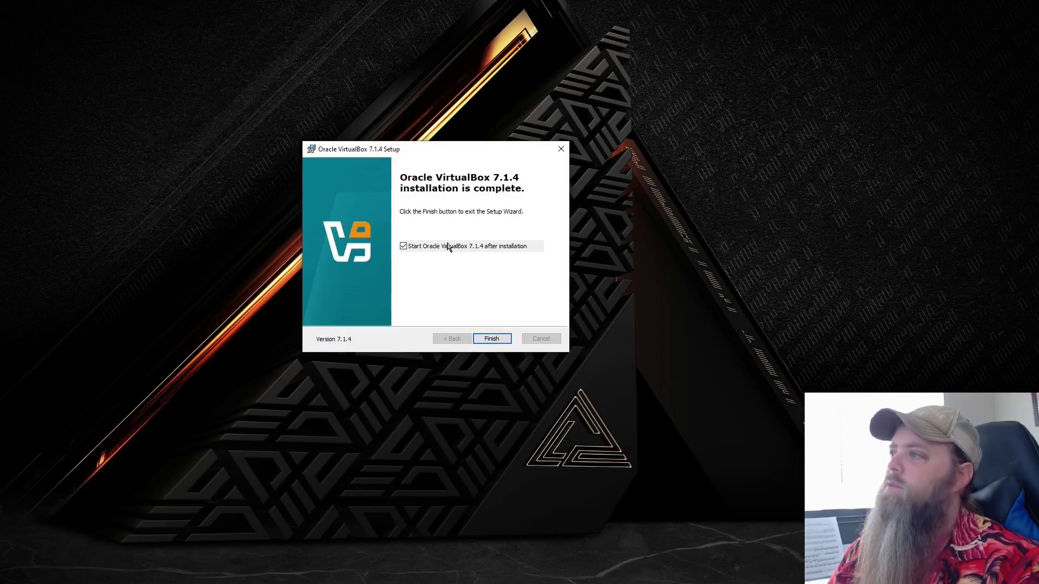
left_click(490, 339)
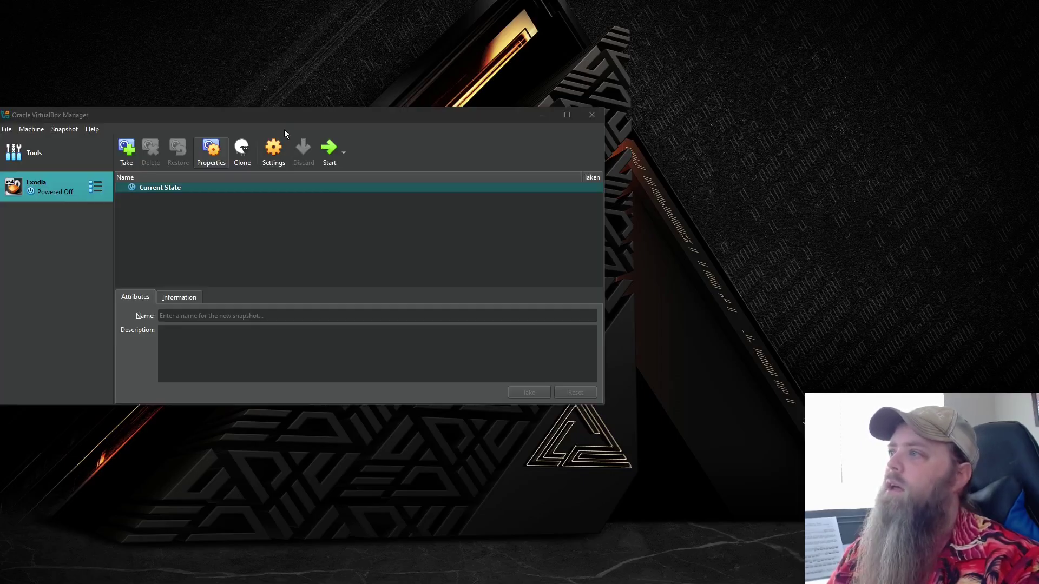
left_click_drag(281, 117, 364, 124)
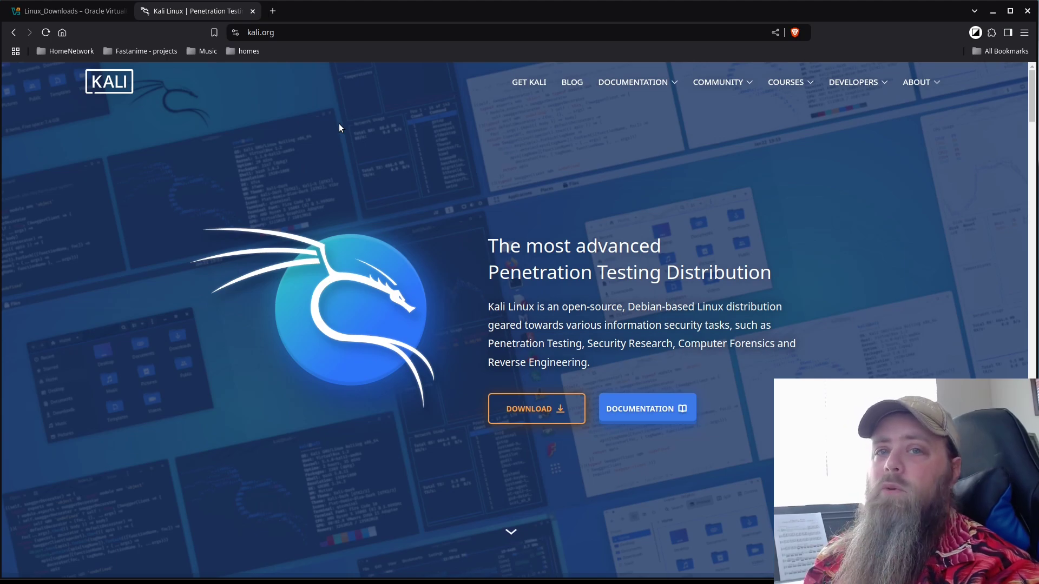
On kali.org, browse the Get Kali platforms and scroll to the 2024.4 x86_64 installer images.
left_click(523, 416)
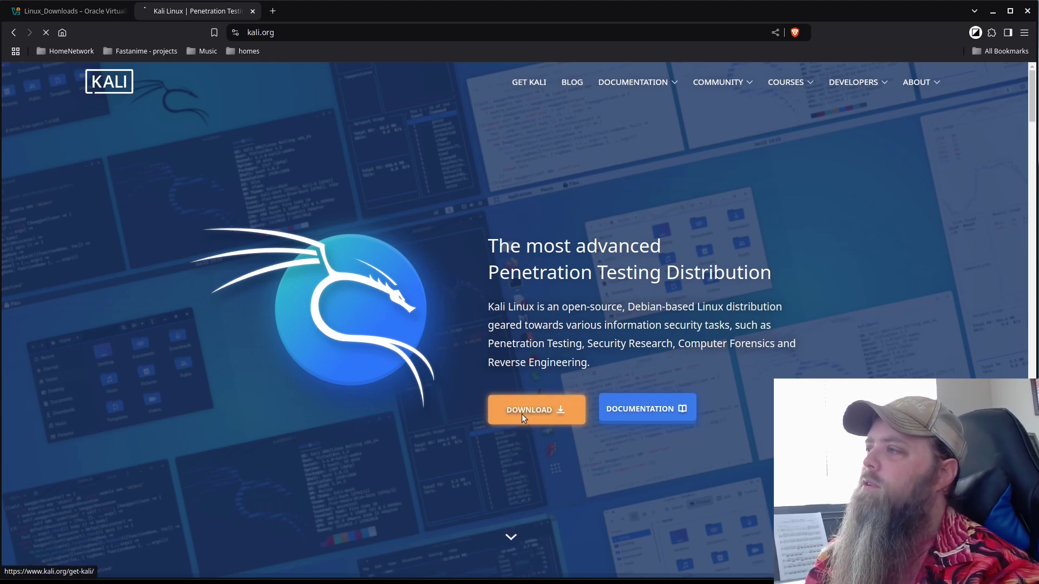
scroll(847, 377, "down", 6)
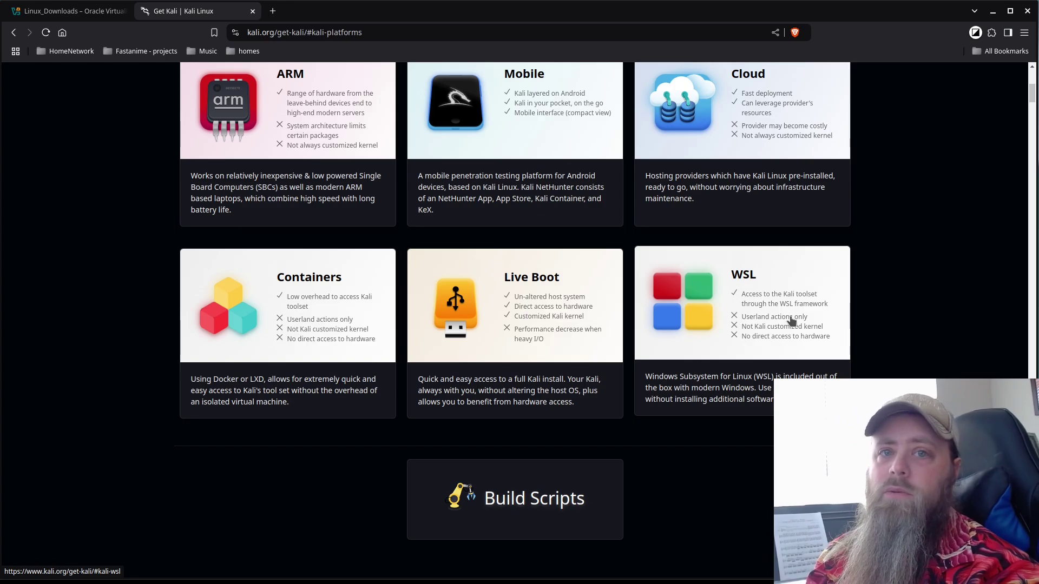
scroll(801, 335, "up", 7)
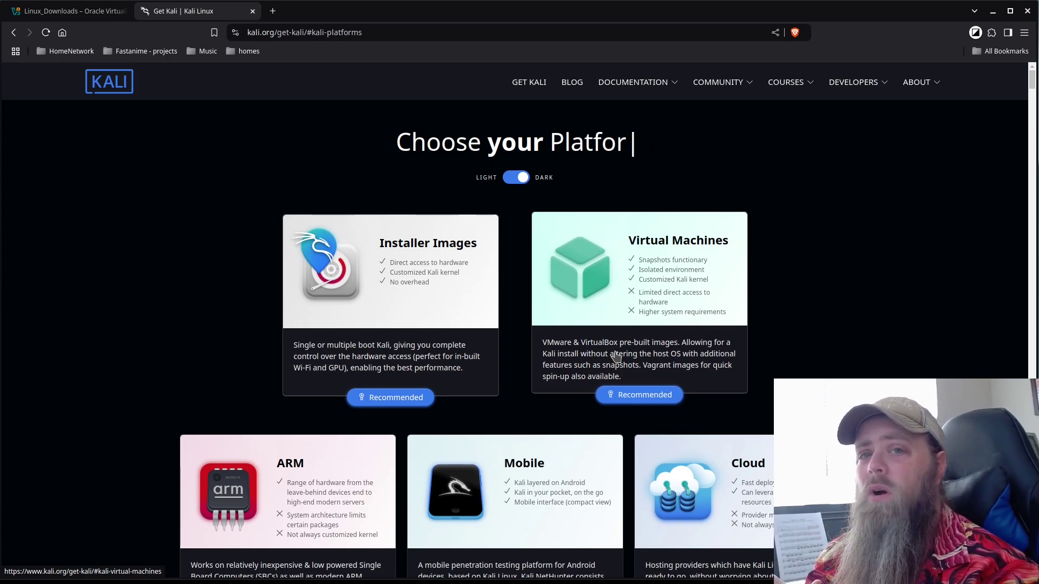
left_click(412, 303)
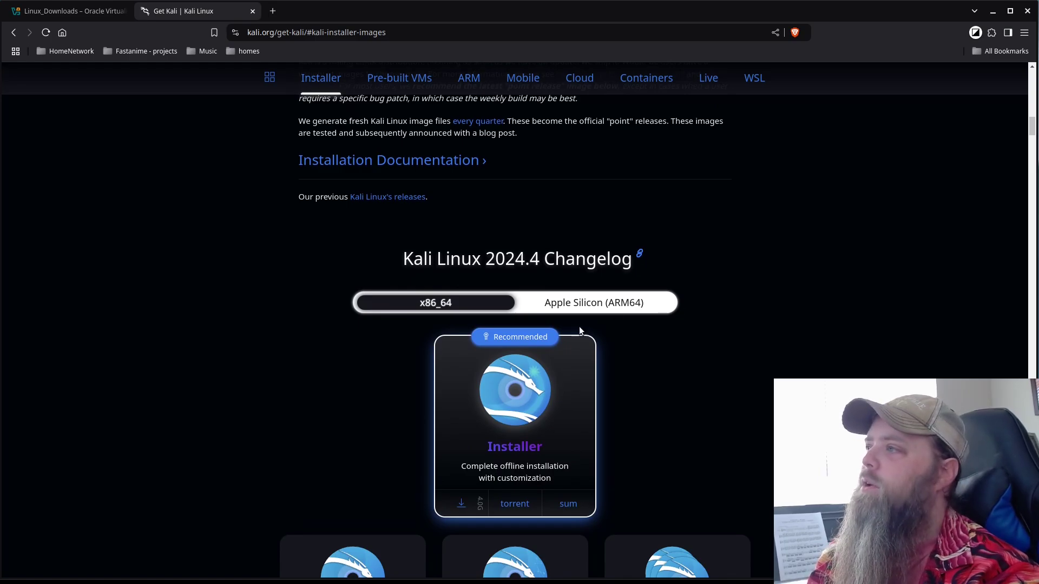
scroll(638, 320, "down", 3)
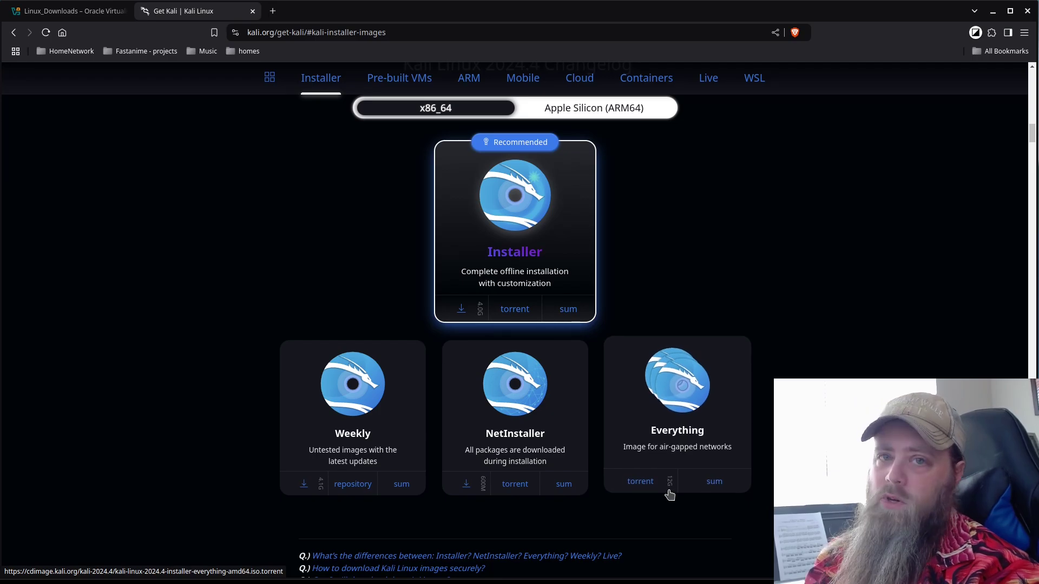
scroll(459, 442, "up", 2)
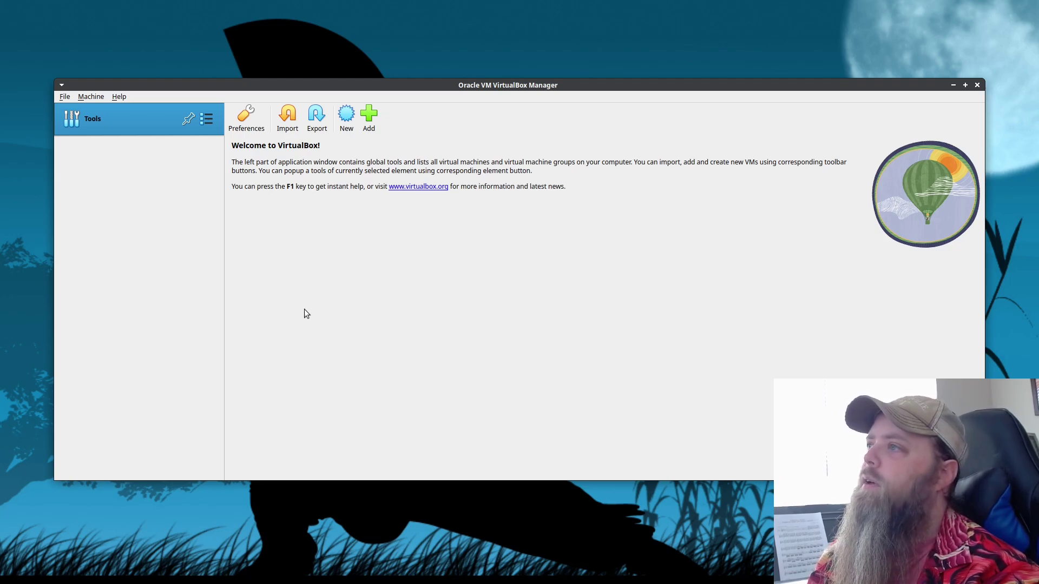
Name the new VM Kali_CTF and store it in Passport's VirtualBoxVMs folder.
key("ctrl+n")
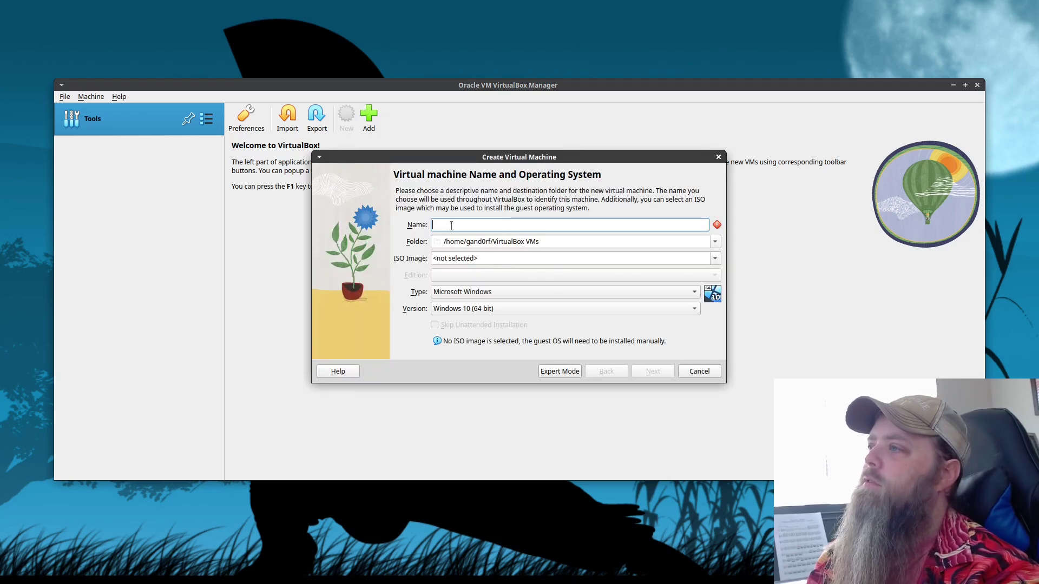
type("Kali_CTF")
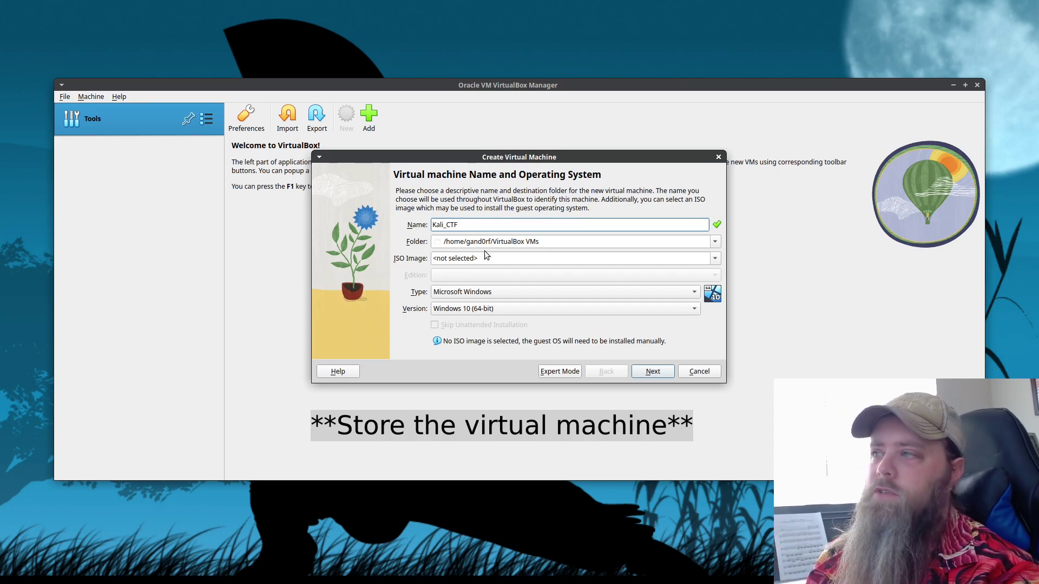
left_click(715, 242)
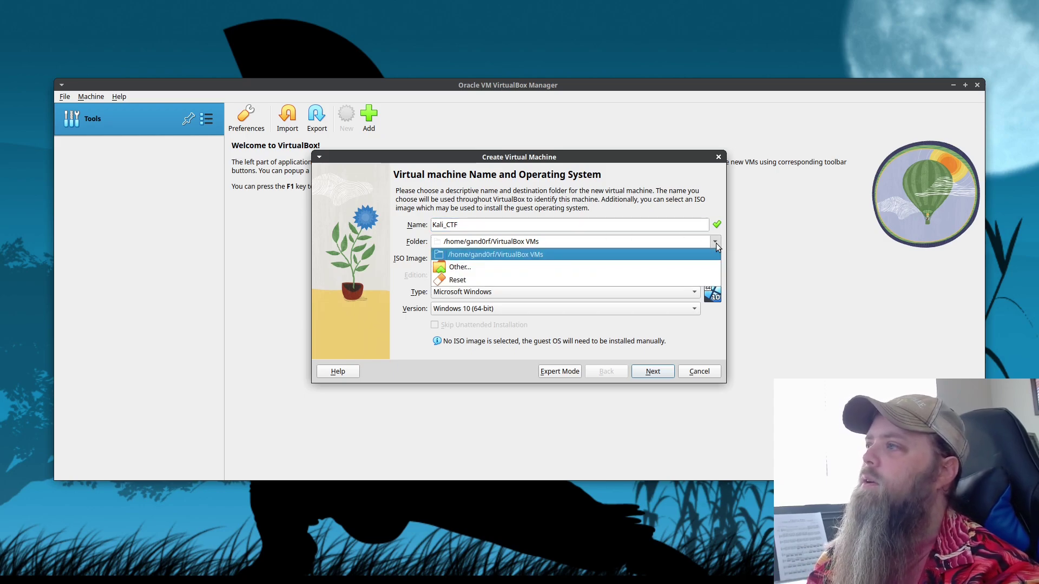
left_click(574, 265)
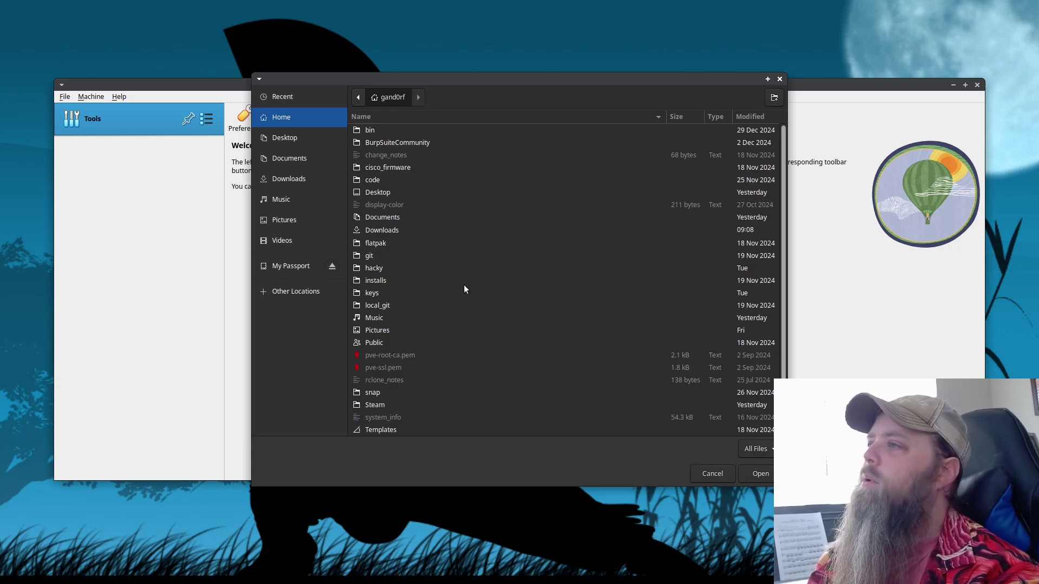
double_click(278, 266)
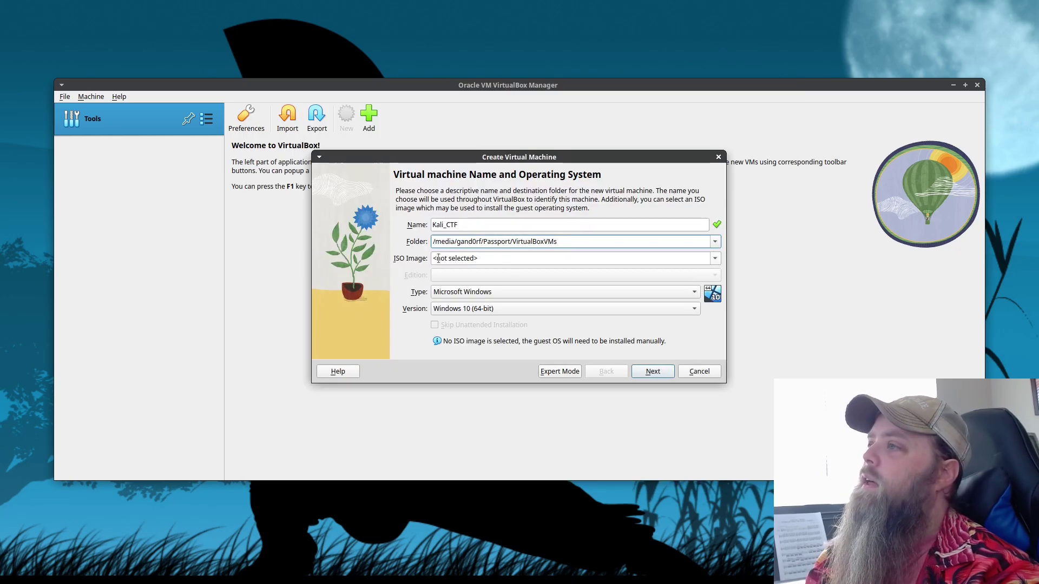
Attach kali-linux-2024.4-installer-amd64.iso from the ISO folder as the VM's installer image.
left_click(504, 260)
left_click(686, 274)
scroll(411, 359, "down", 2)
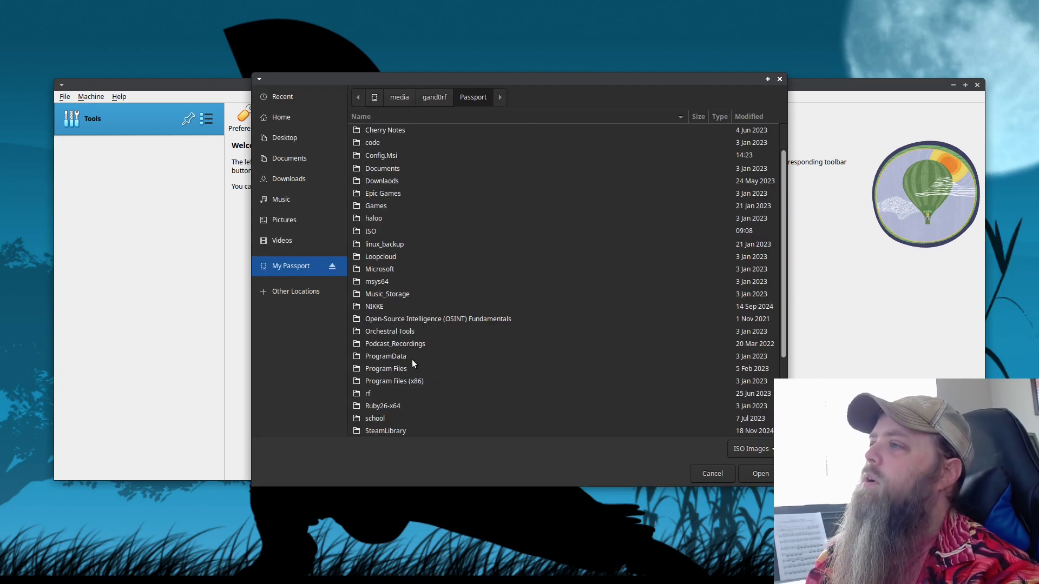
left_click(374, 232)
double_click(374, 233)
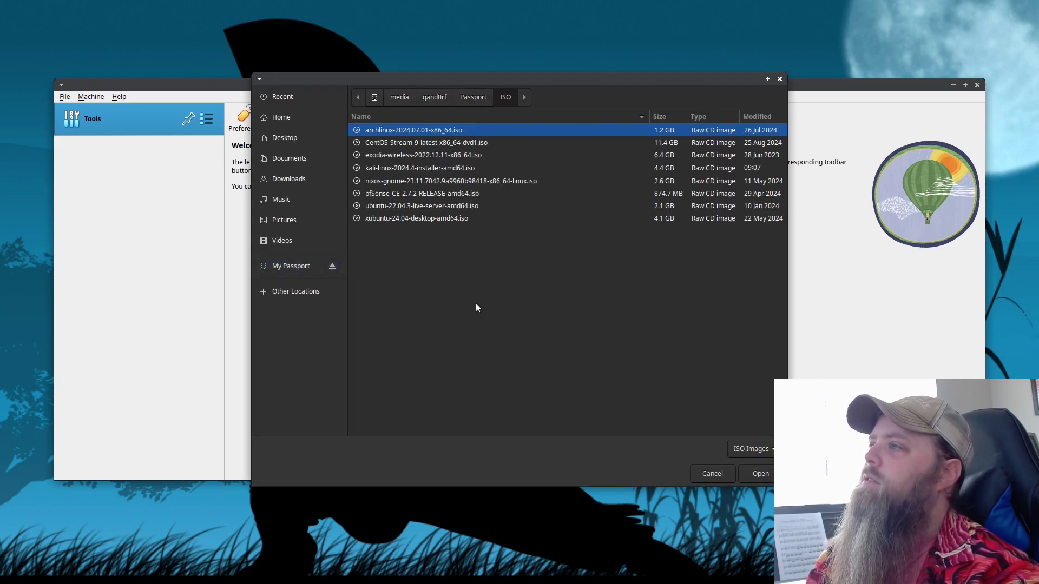
left_click(407, 168)
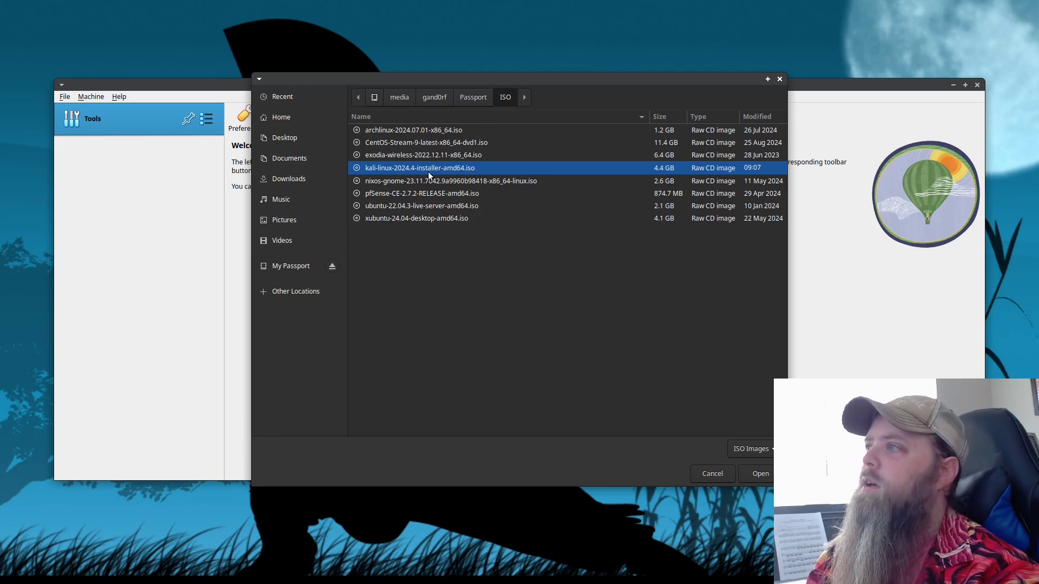
key("Escape")
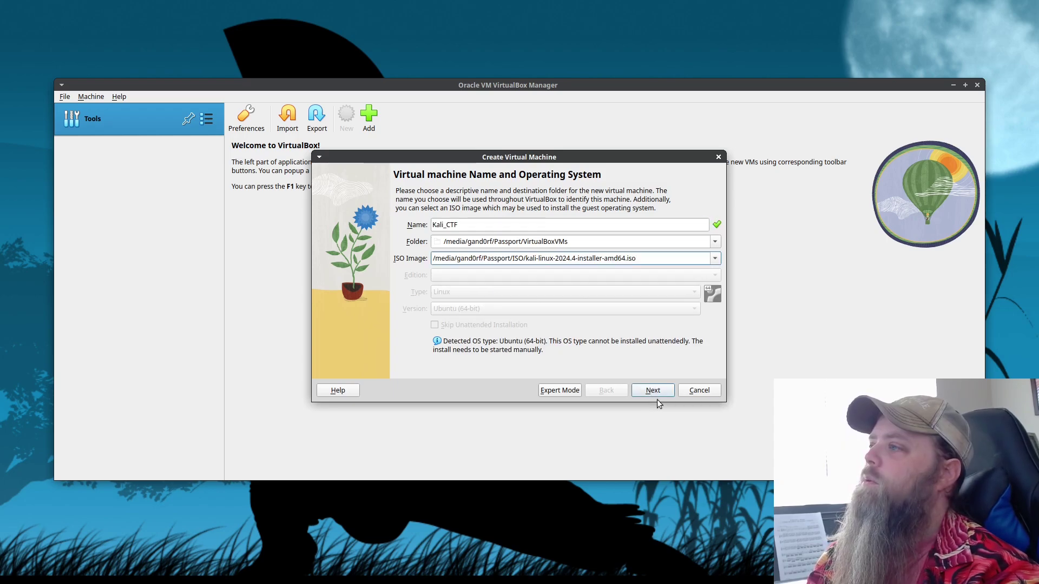
Give Kali_CTF 16384 MB base memory and 12 processors, then continue to disk setup.
left_click(653, 392)
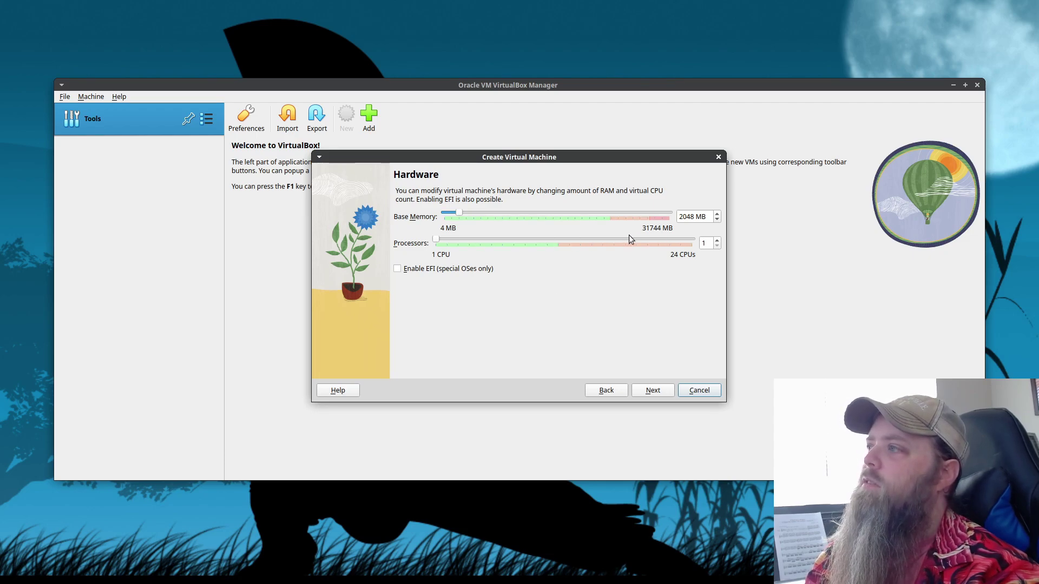
left_click_drag(457, 215, 560, 215)
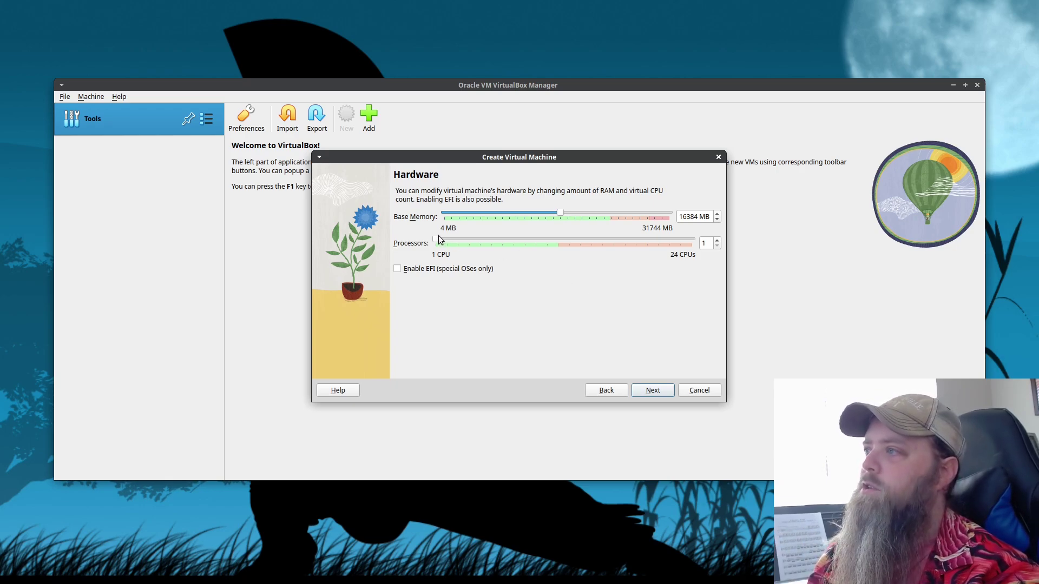
left_click_drag(438, 236, 558, 241)
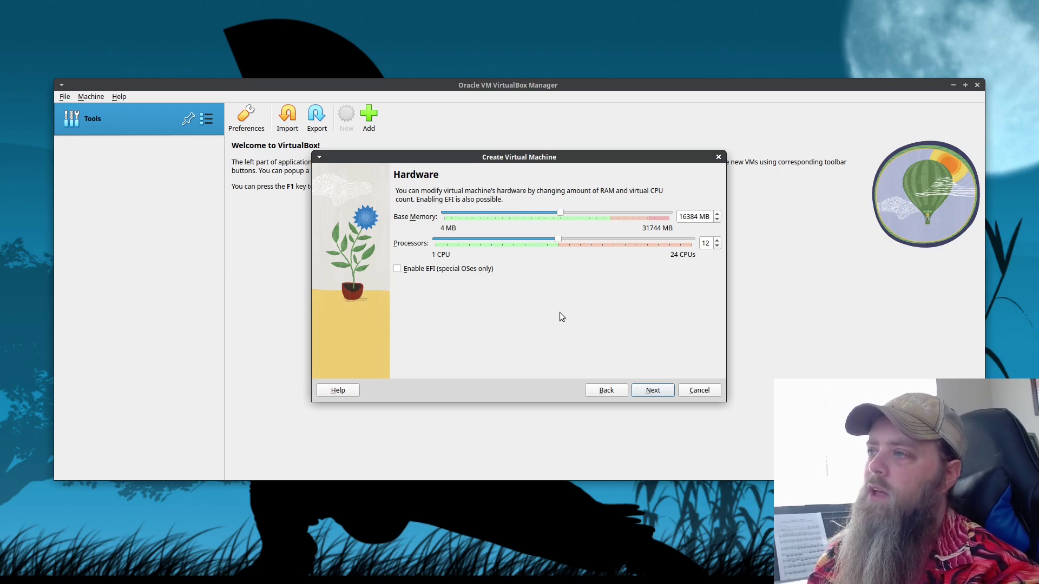
key("Return")
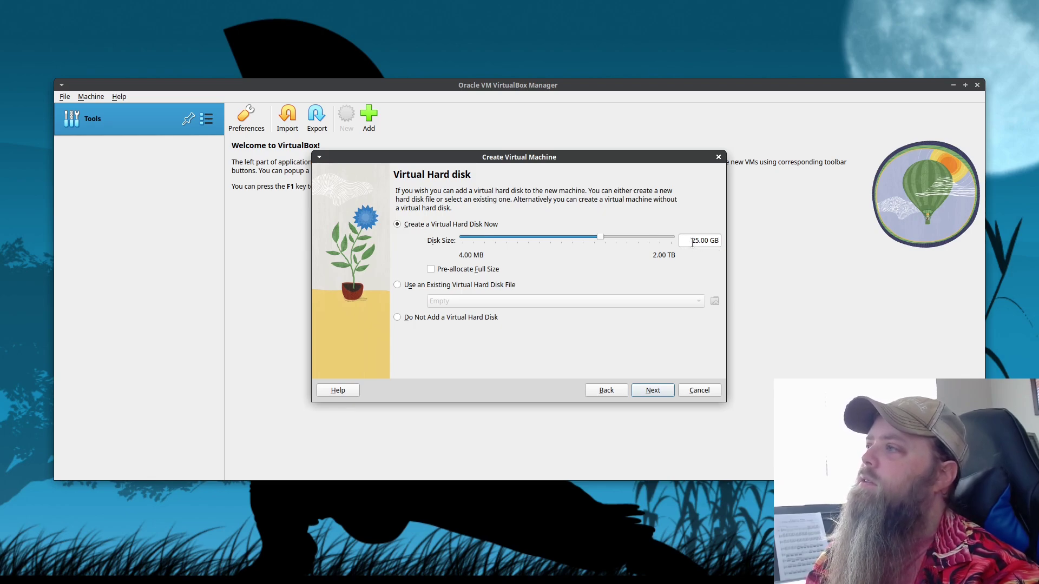
Set the virtual hard disk size to 100 GB and proceed to the Summary.
double_click(695, 240)
type("100")
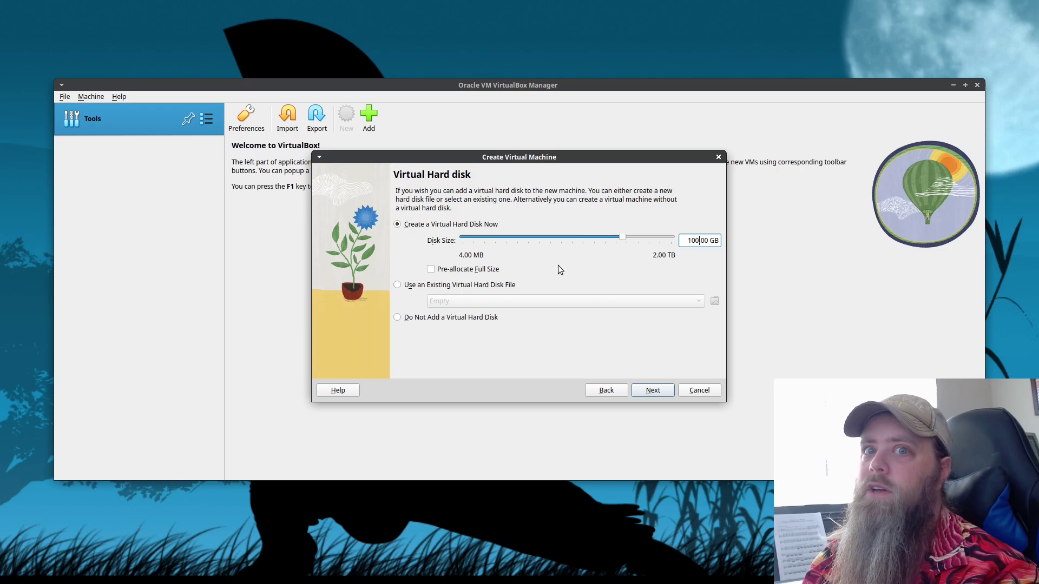
key("Return")
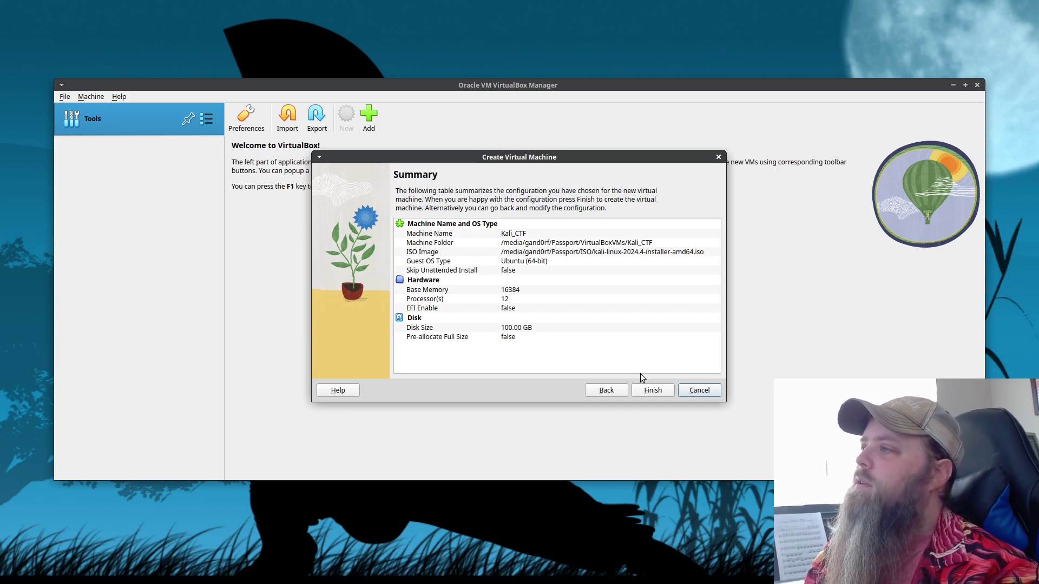
Create Kali_CTF and remove Floppy from its boot order in System settings.
left_click(649, 391)
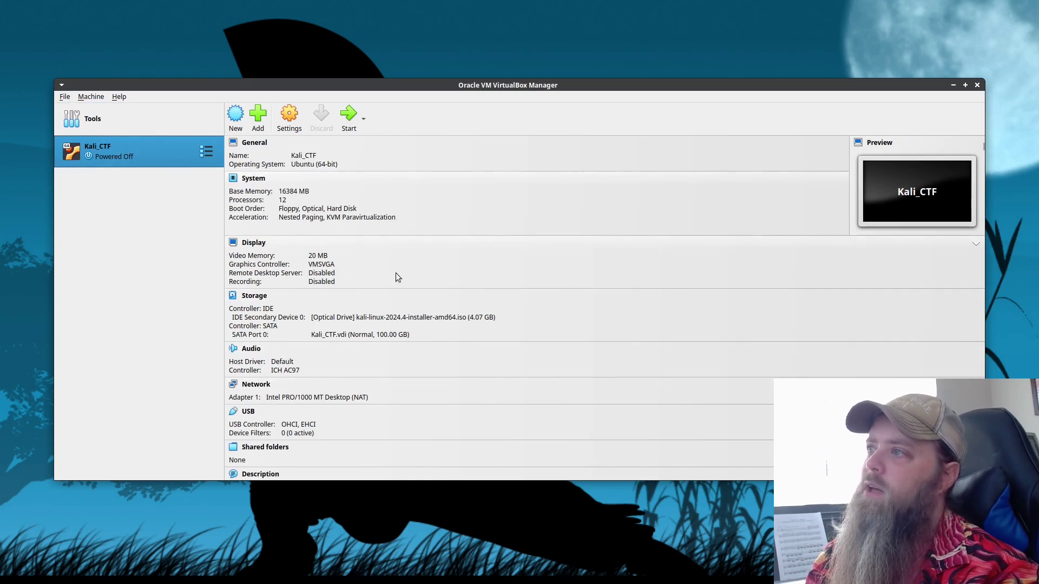
left_click(285, 124)
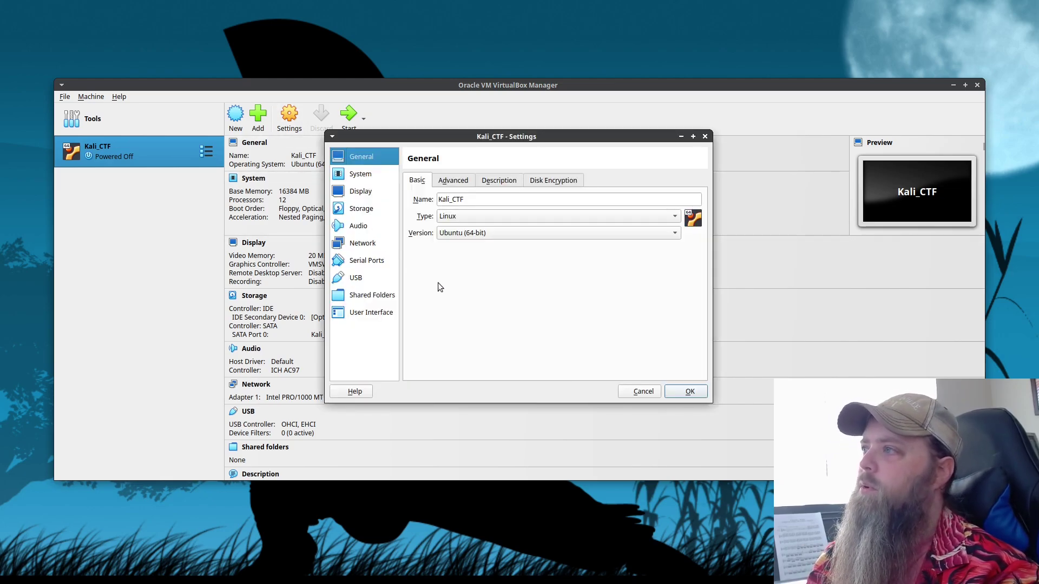
left_click(366, 175)
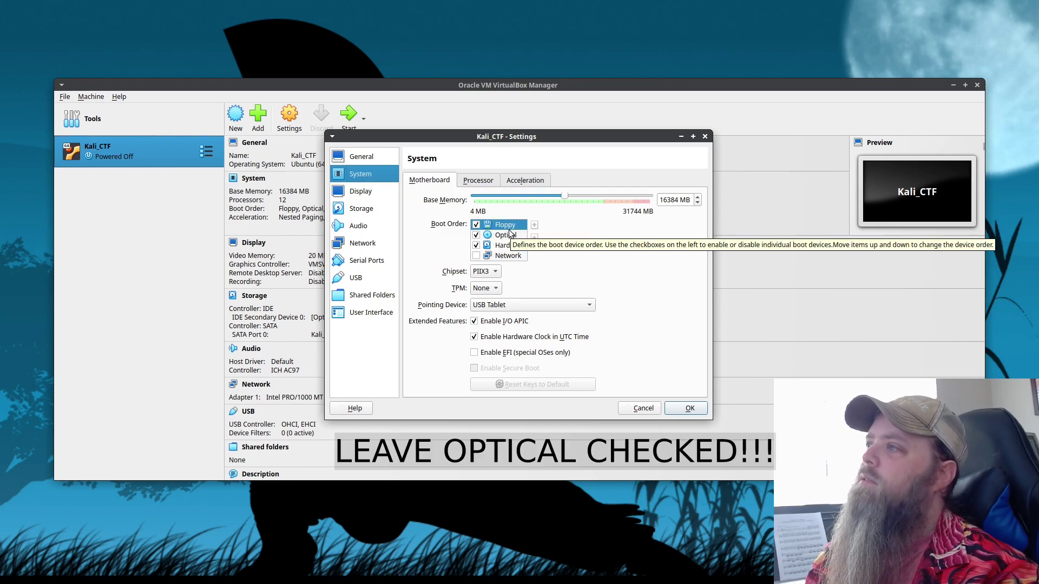
left_click(475, 225)
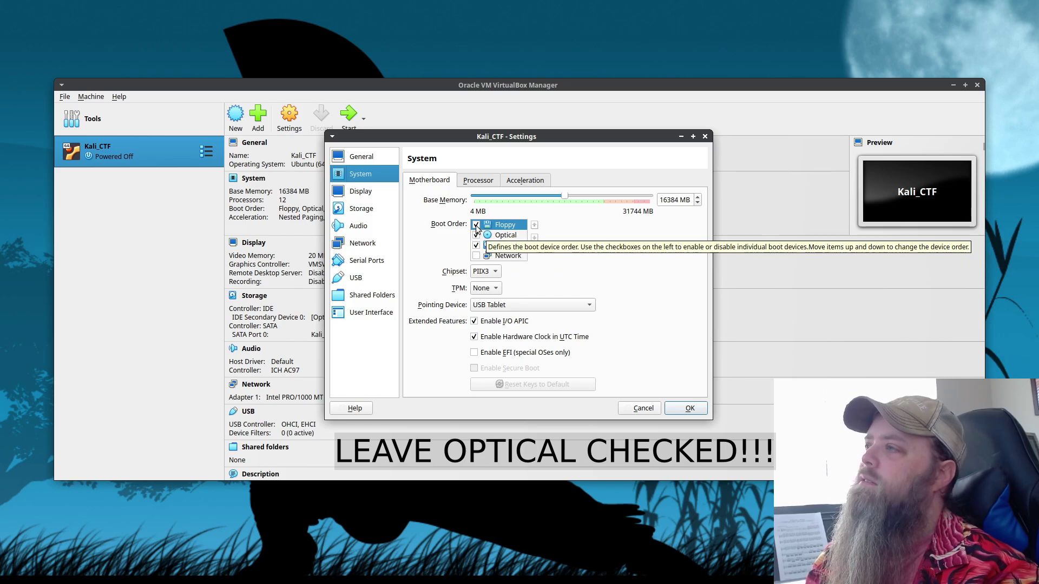
Raise video memory to 128 MB and review the attached Kali installer optical drive.
left_click(360, 191)
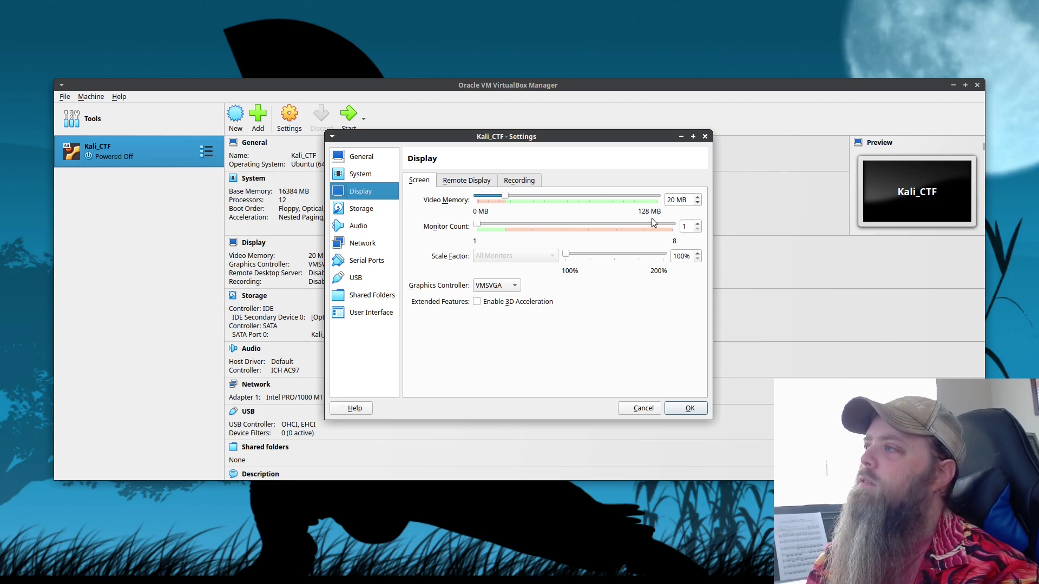
left_click_drag(504, 195, 696, 221)
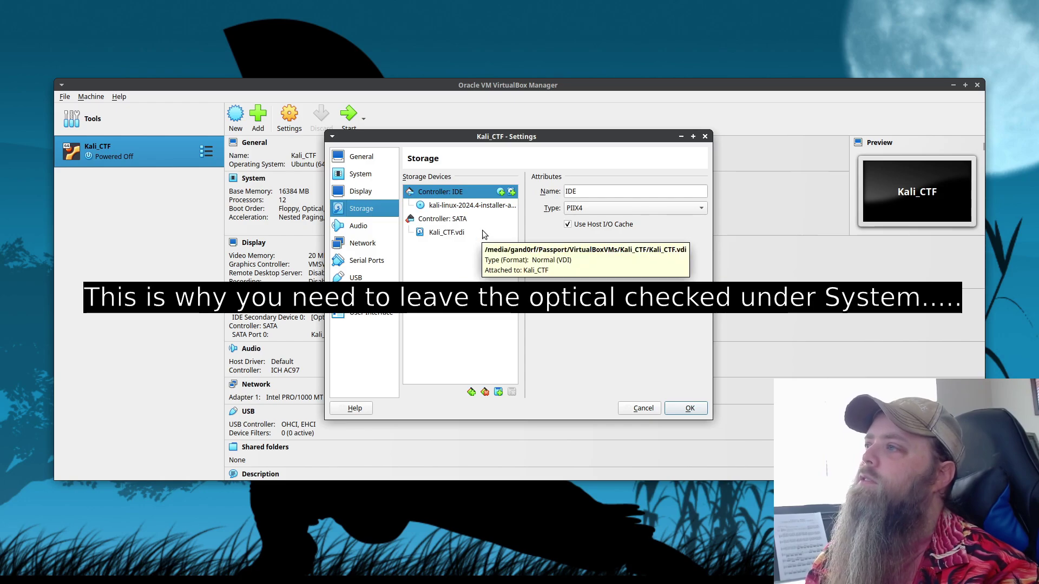
left_click(470, 205)
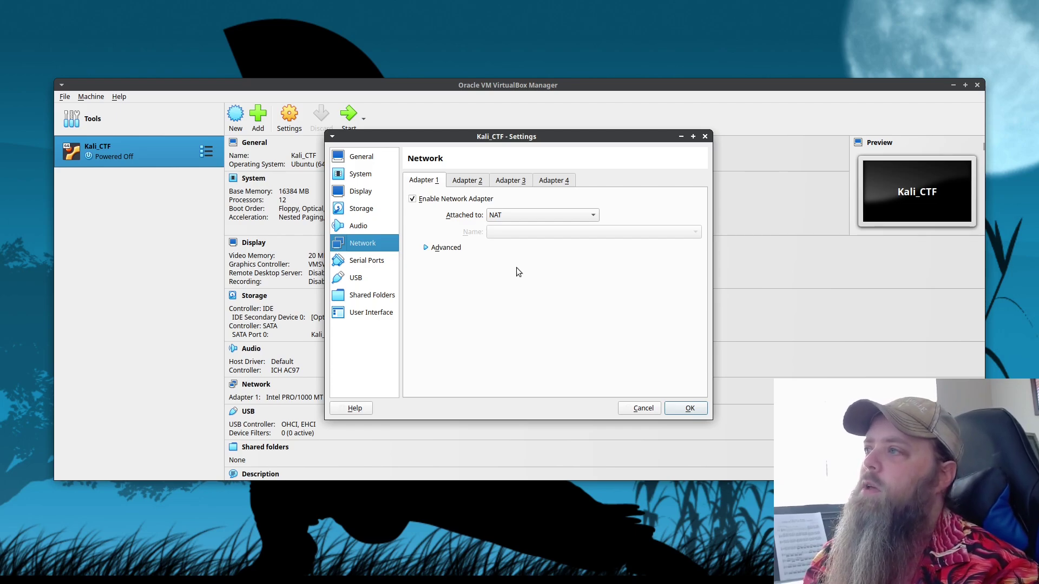
Attach the network adapter as a Bridged Adapter on interface enp12s0.
left_click(516, 218)
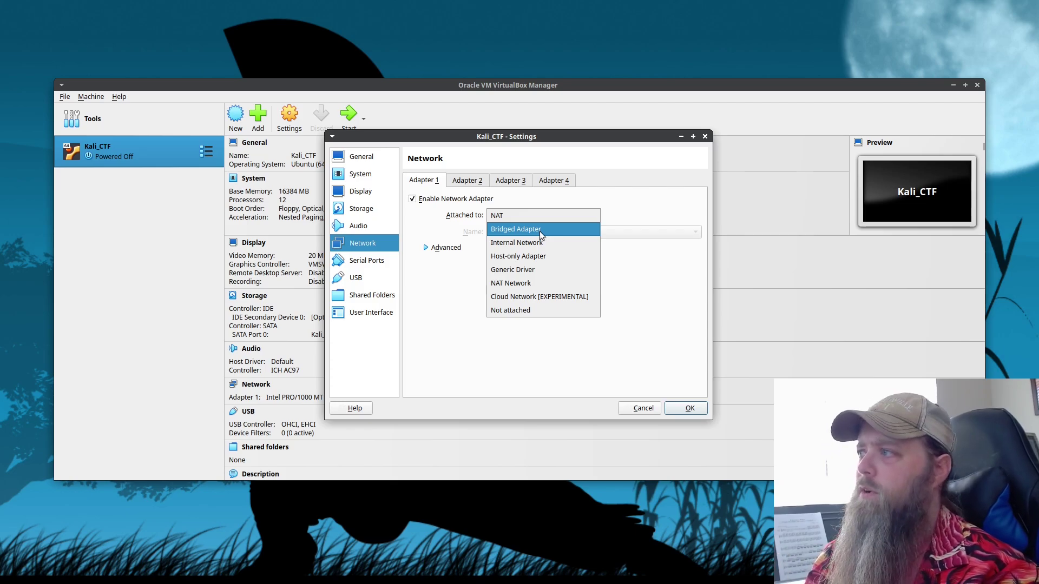
left_click(540, 231)
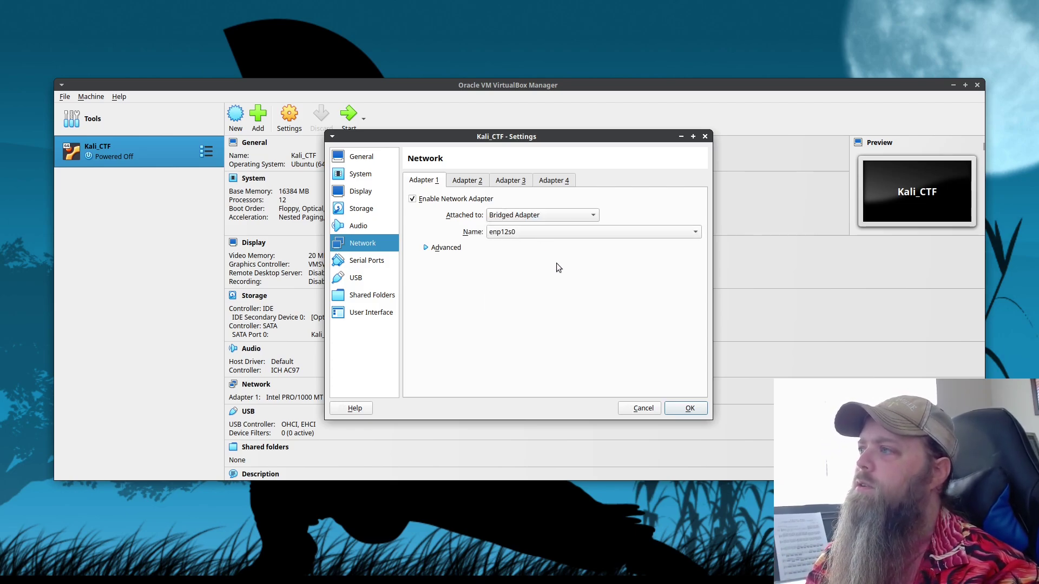
left_click(520, 234)
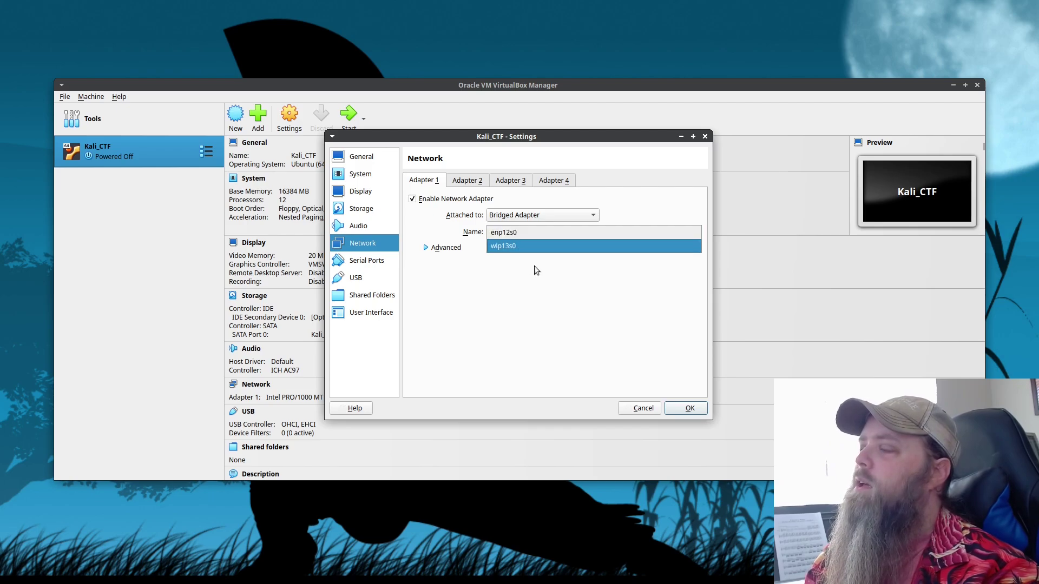
left_click(521, 235)
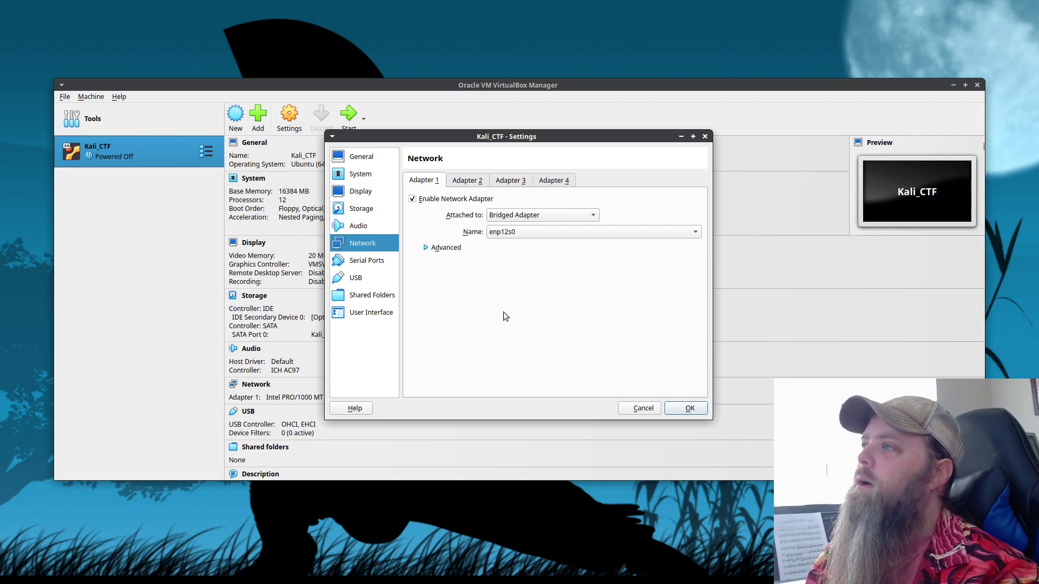
Review the Serial Ports, USB and Shared Folders settings, then save the VM settings.
key("Down")
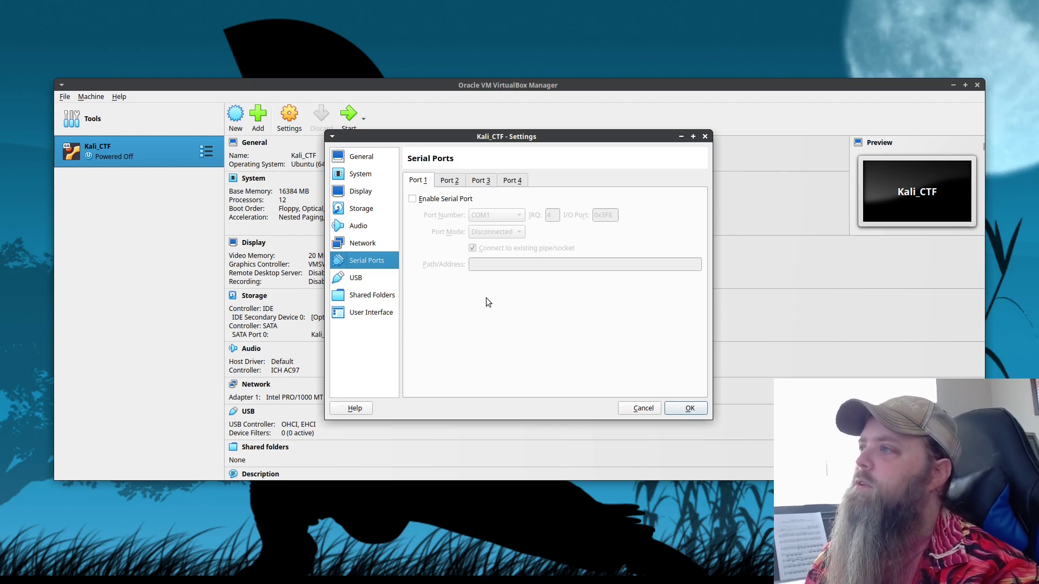
key("Down")
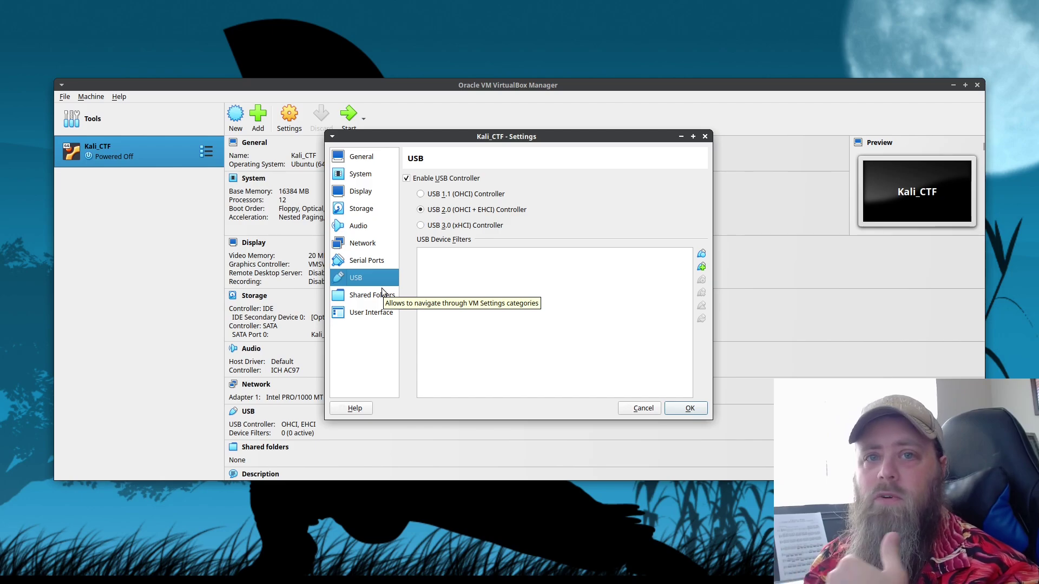
left_click(382, 289)
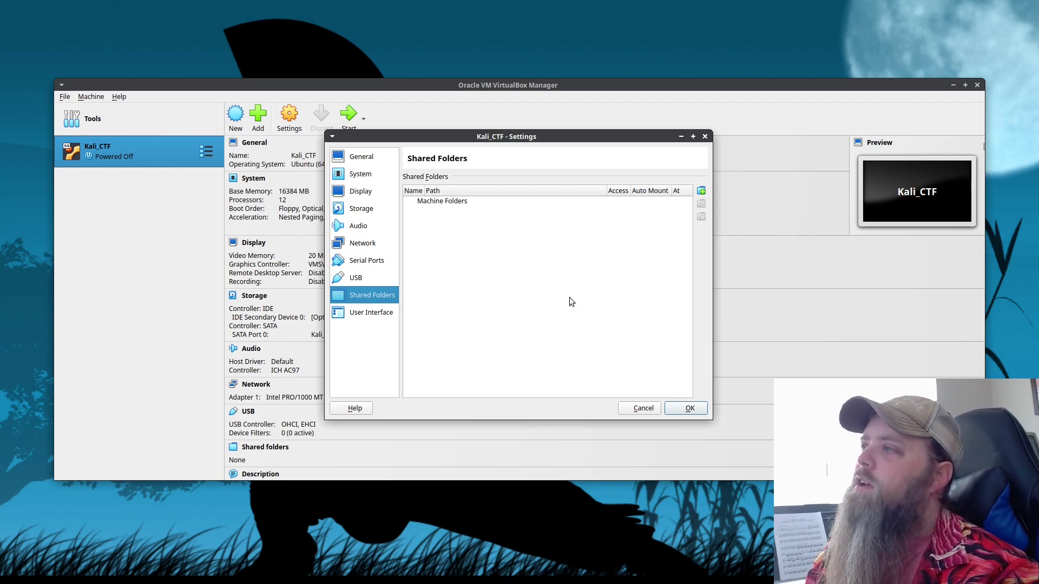
key("Return")
Re-enable Optical boot ahead of Hard Disk, save, and enlarge the running VM's window.
left_click(348, 128)
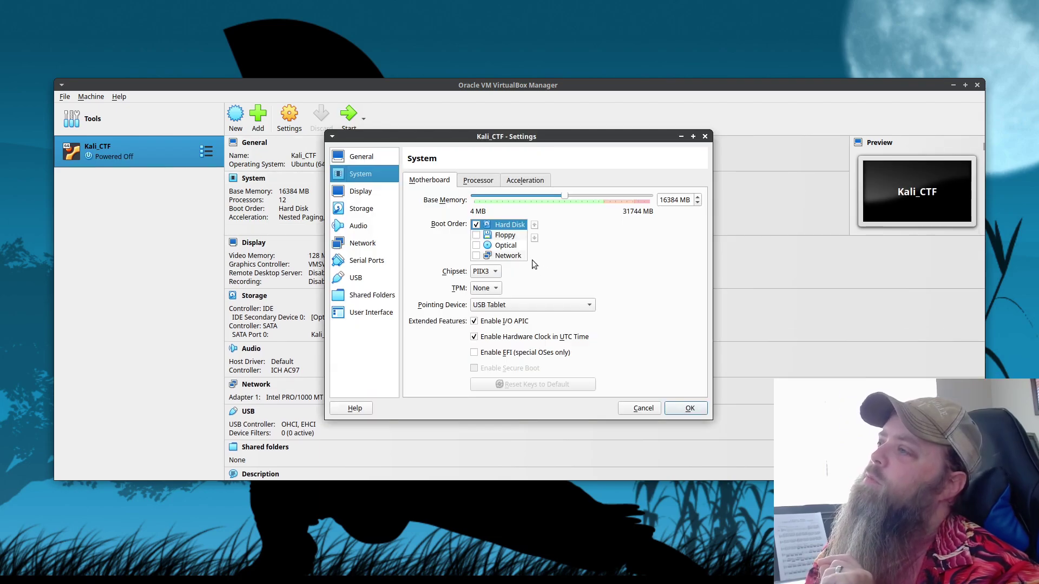
left_click(476, 245)
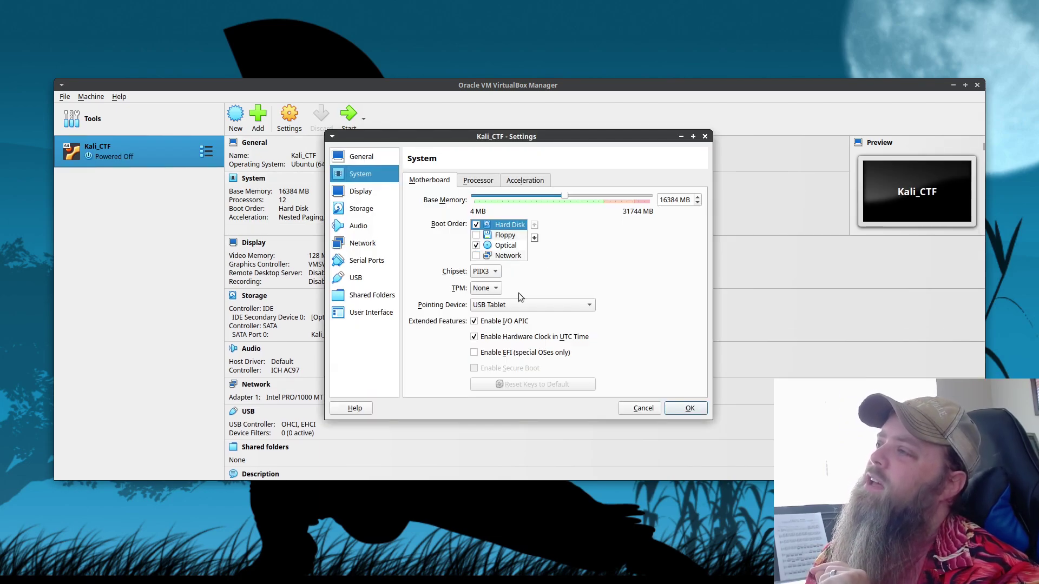
left_click_drag(508, 224, 511, 249)
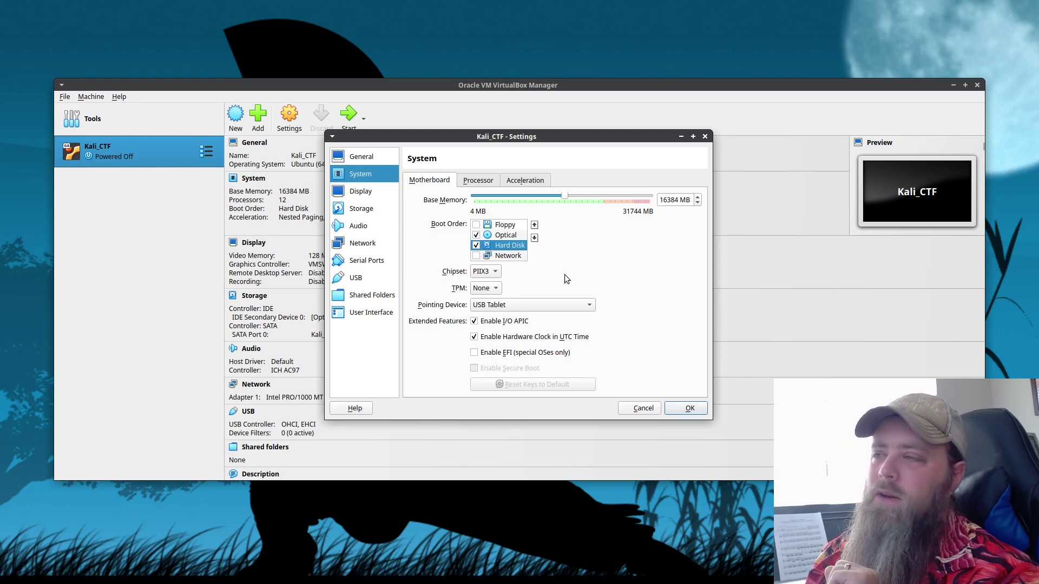
left_click(691, 409)
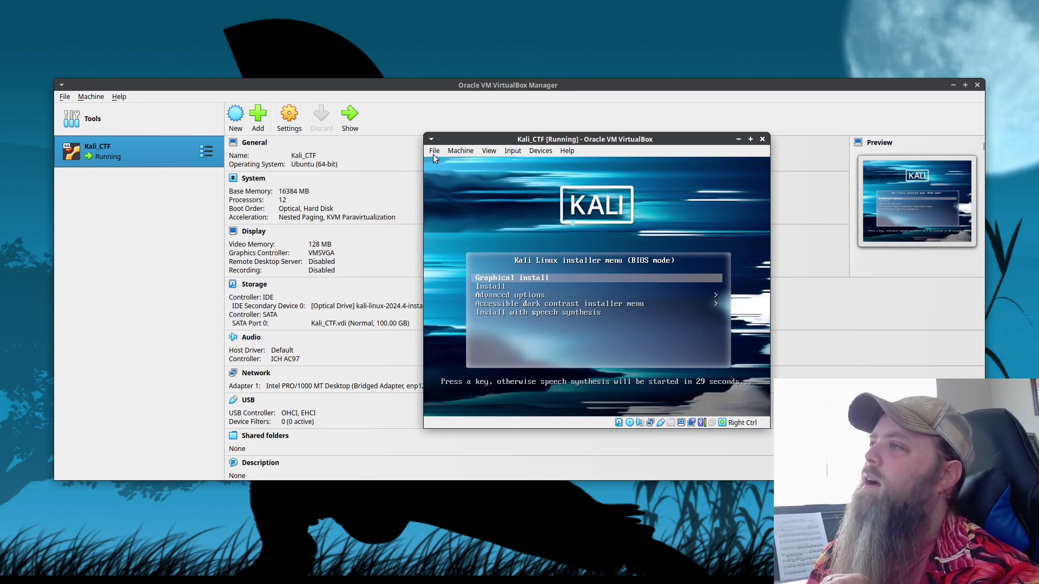
left_click_drag(424, 134, 285, 90)
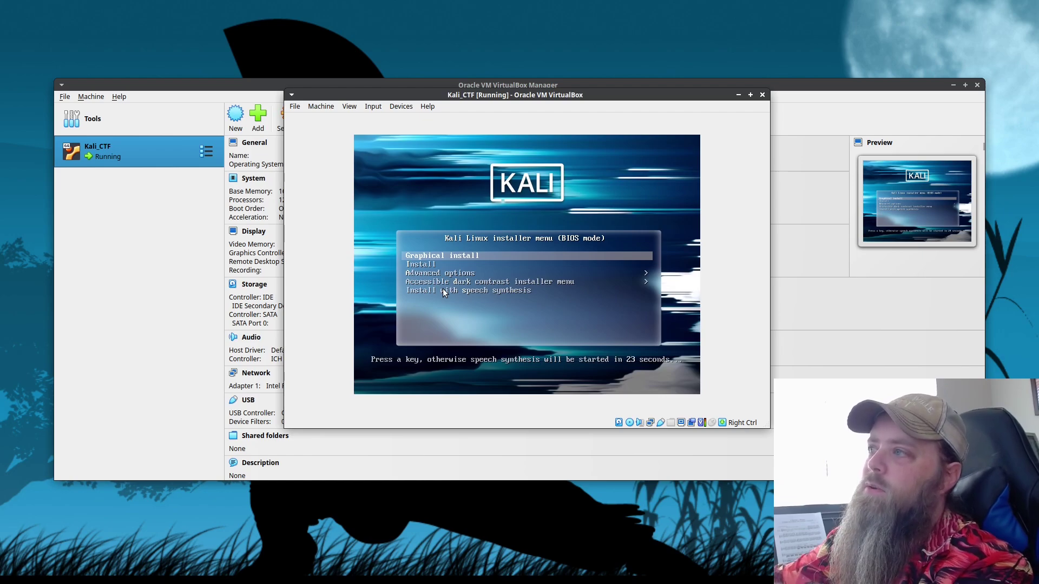
Start the Graphical install, accepting the default language, location, keyboard, hostname kali and a blank domain.
key("Up")
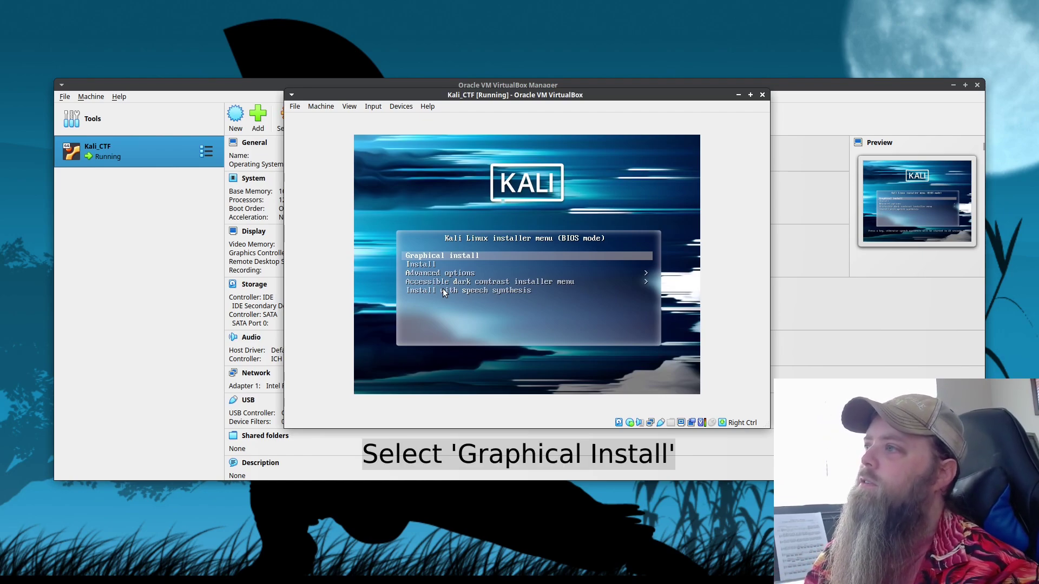
key("Return")
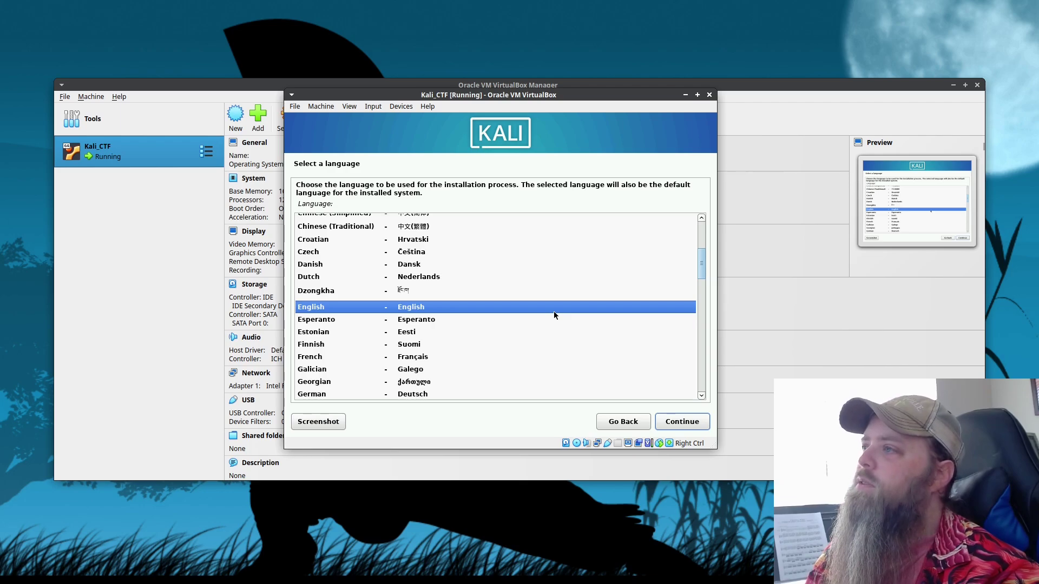
key("Return")
key("Return")
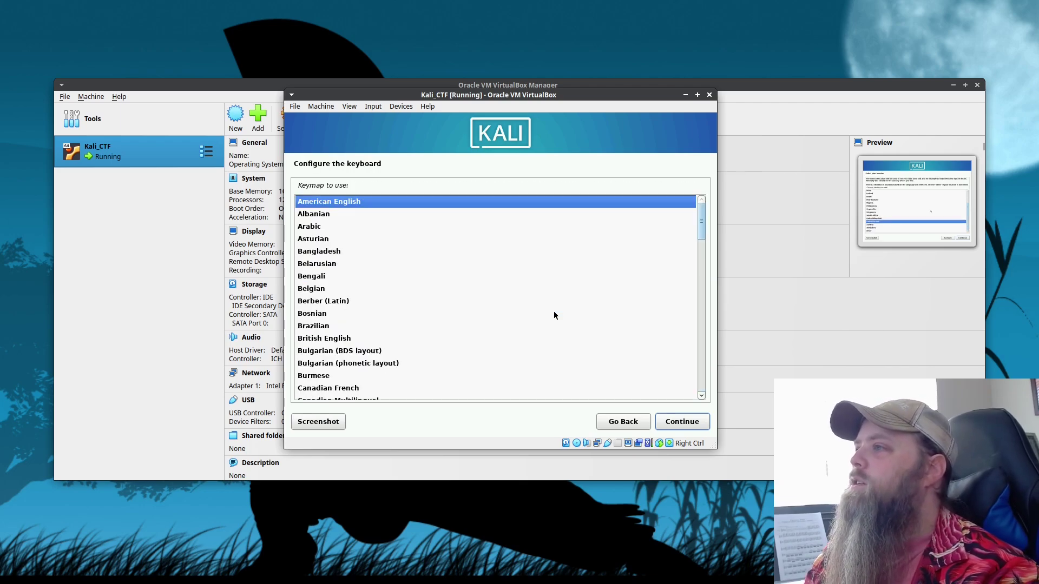
key("Return")
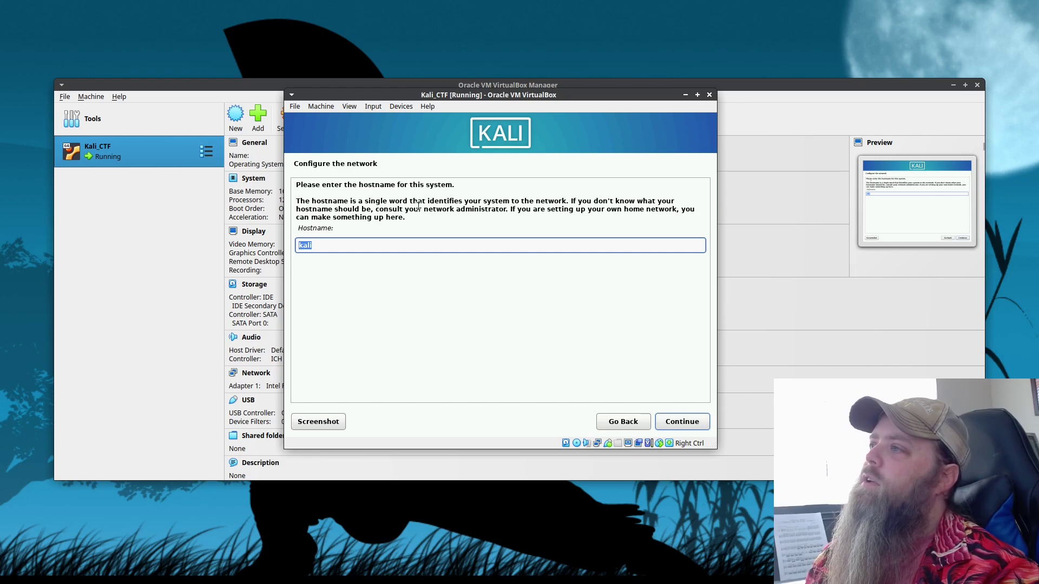
key("Return")
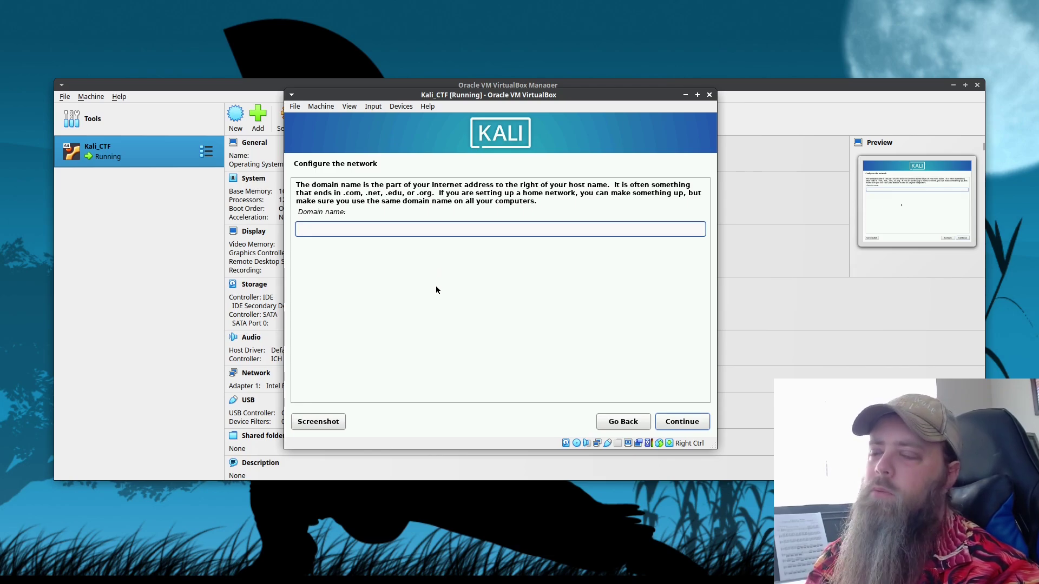
key("Return")
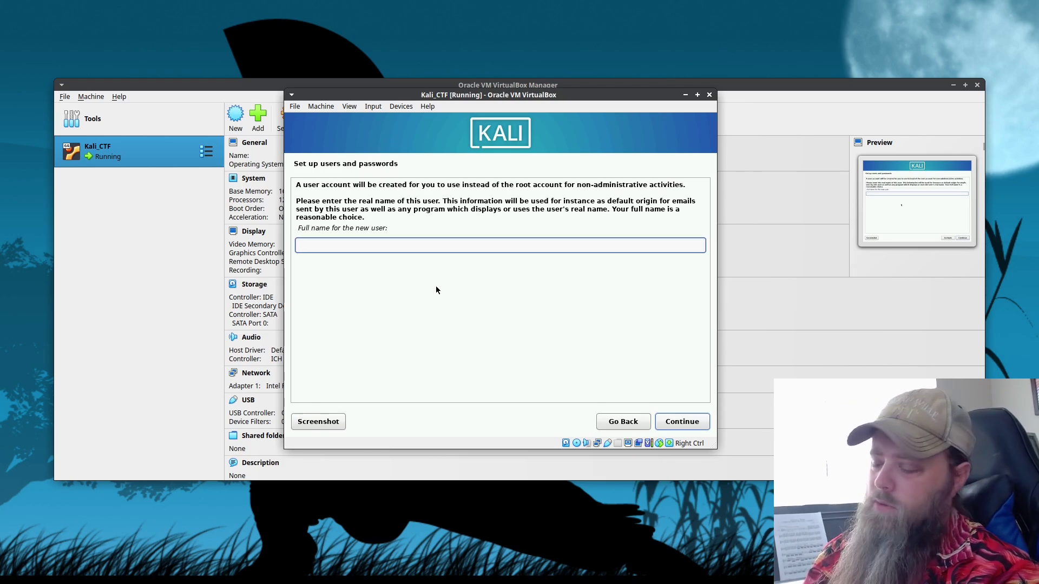
Enter the new user's full name, keep the suggested username, and set and confirm the account password.
type("gand0rf")
key("Return")
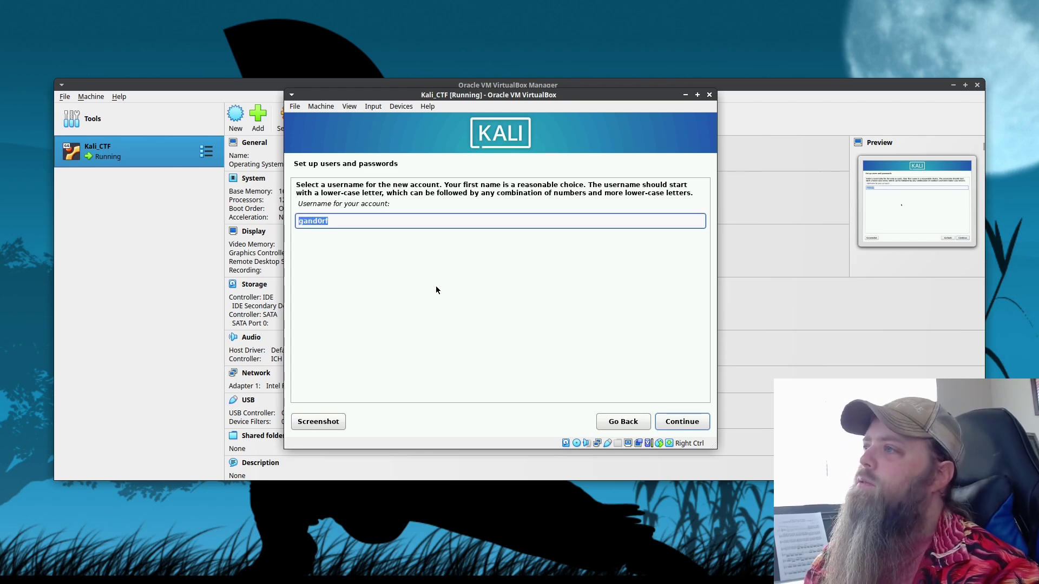
key("Return")
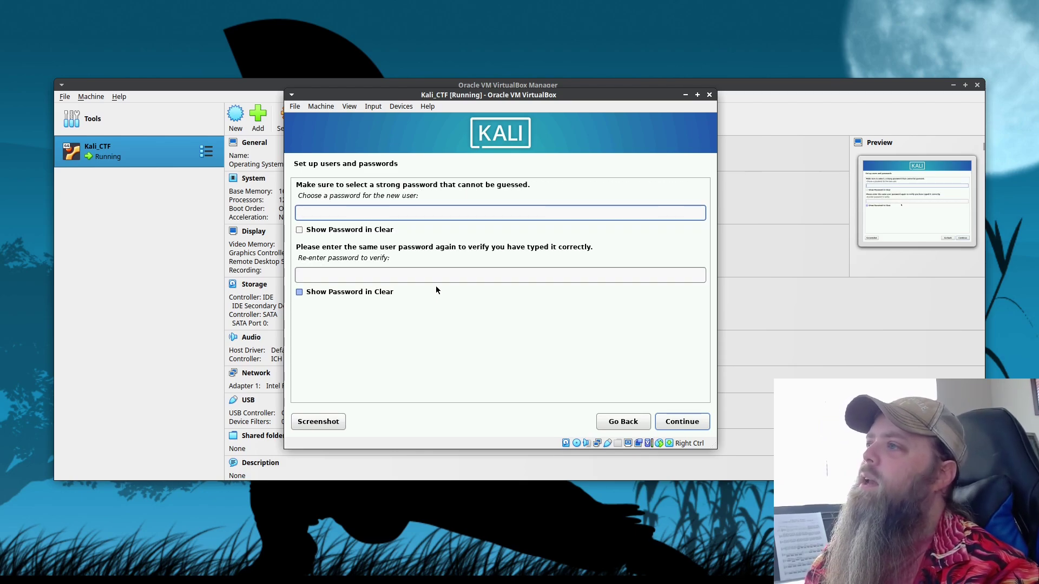
key("ctrl+v")
key("Tab")
key("ctrl+v")
left_click(663, 418)
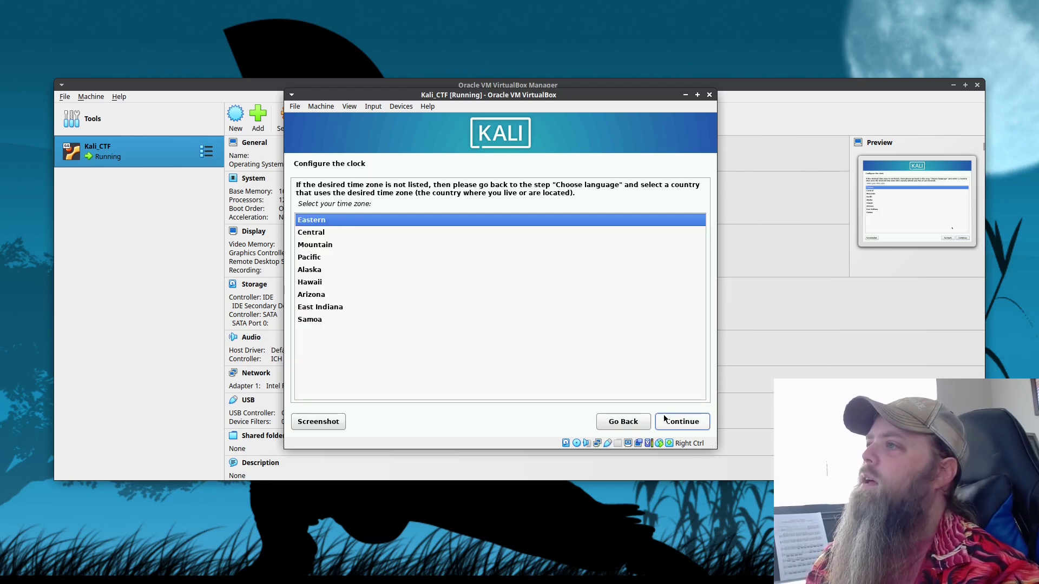
Keep Eastern as the clock time zone and continue to disk partitioning.
left_click(698, 423)
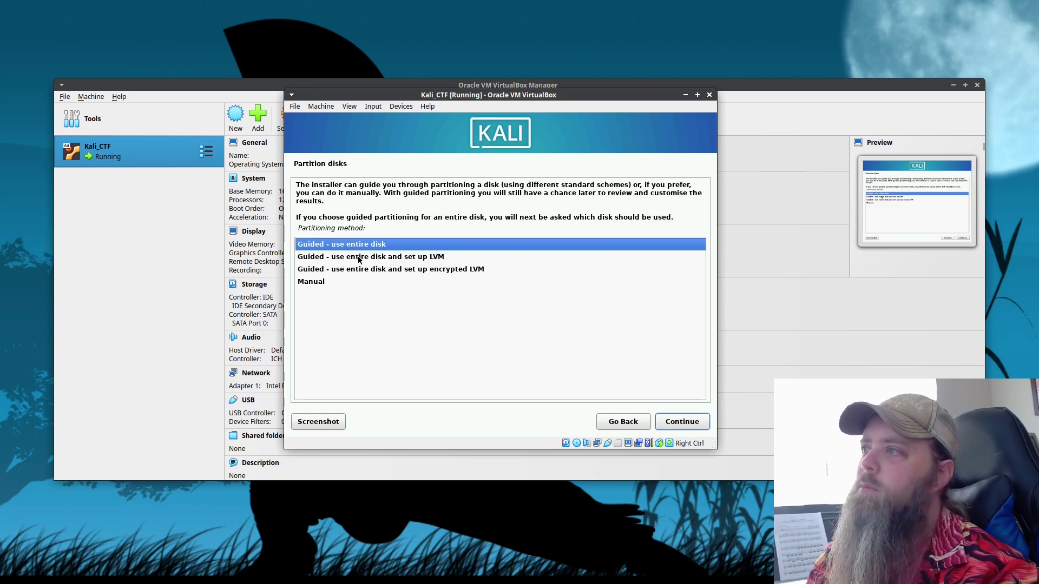
Use guided entire-disk partitioning on the 107.4 GB SCSI3 sda disk with all files in one partition.
key("Return")
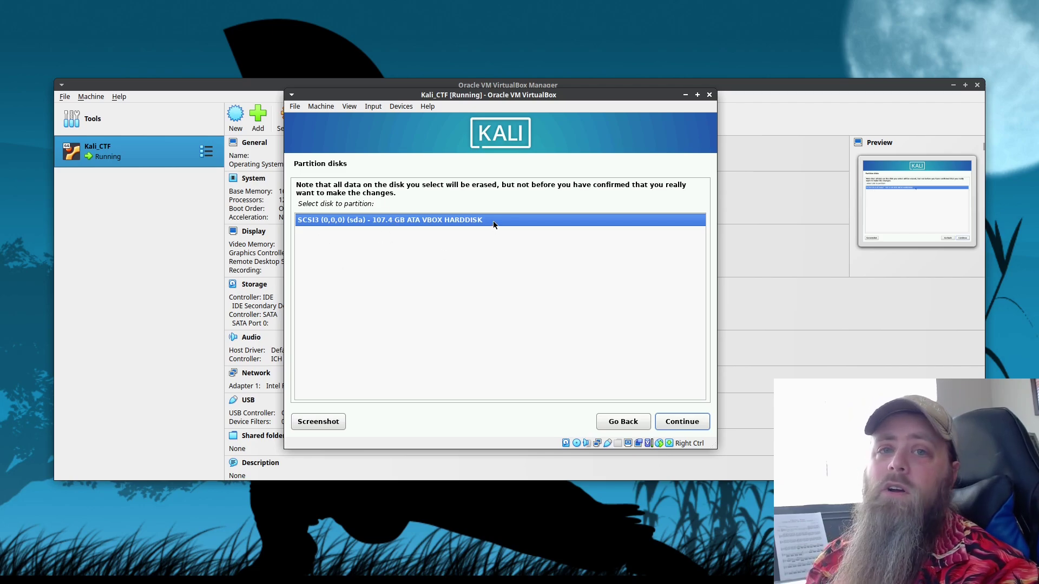
key("Return")
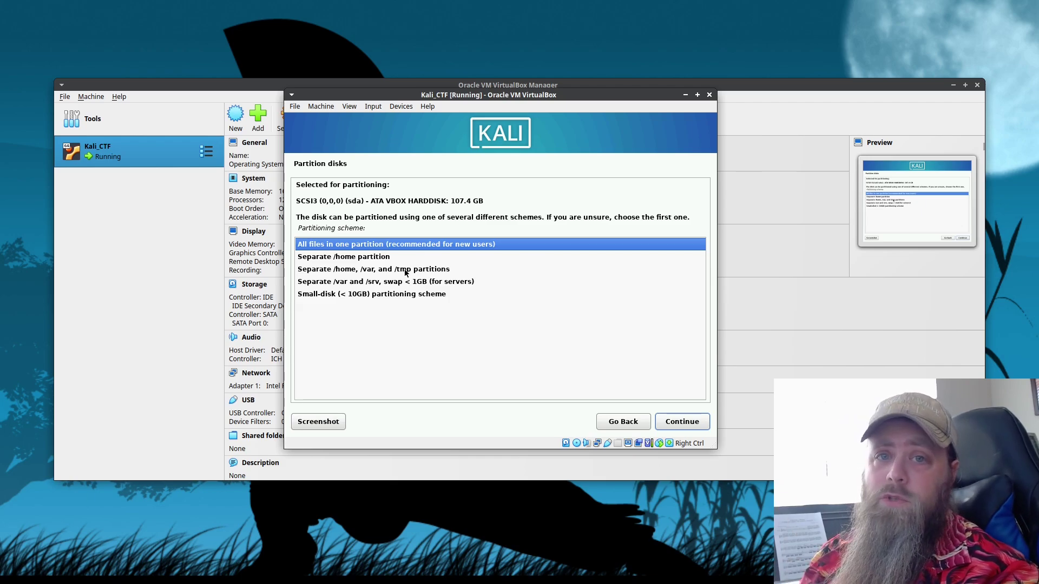
left_click(687, 427)
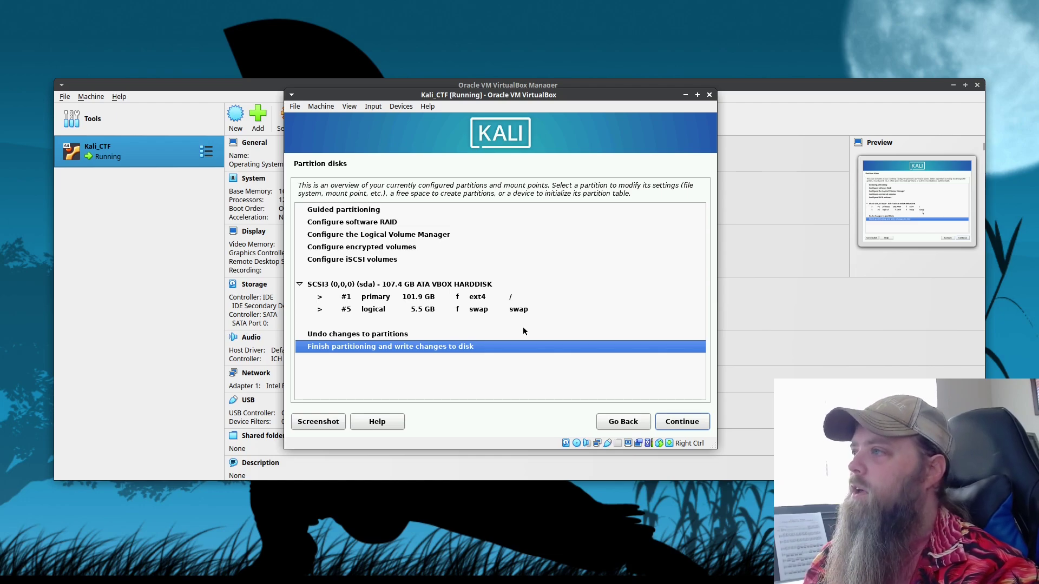
key("Return")
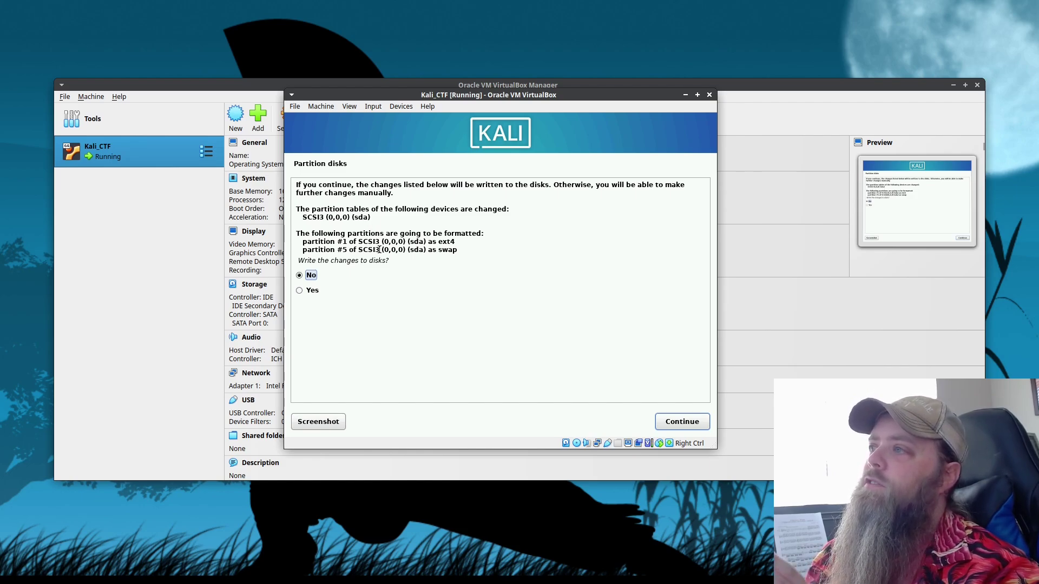
left_click(320, 292)
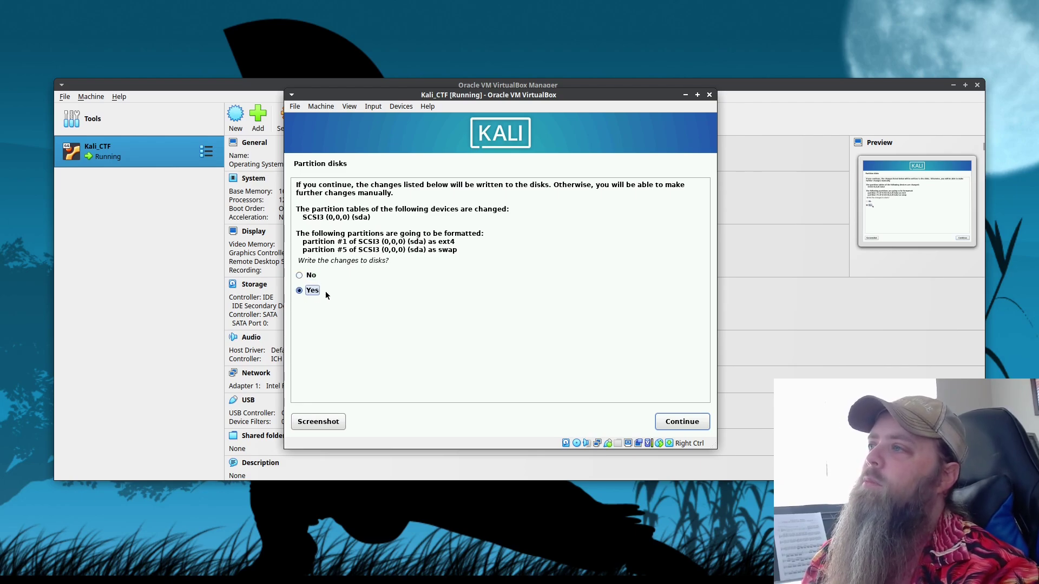
Write the partitions to disk and install the default Xfce desktop with top10/default tools.
left_click(681, 423)
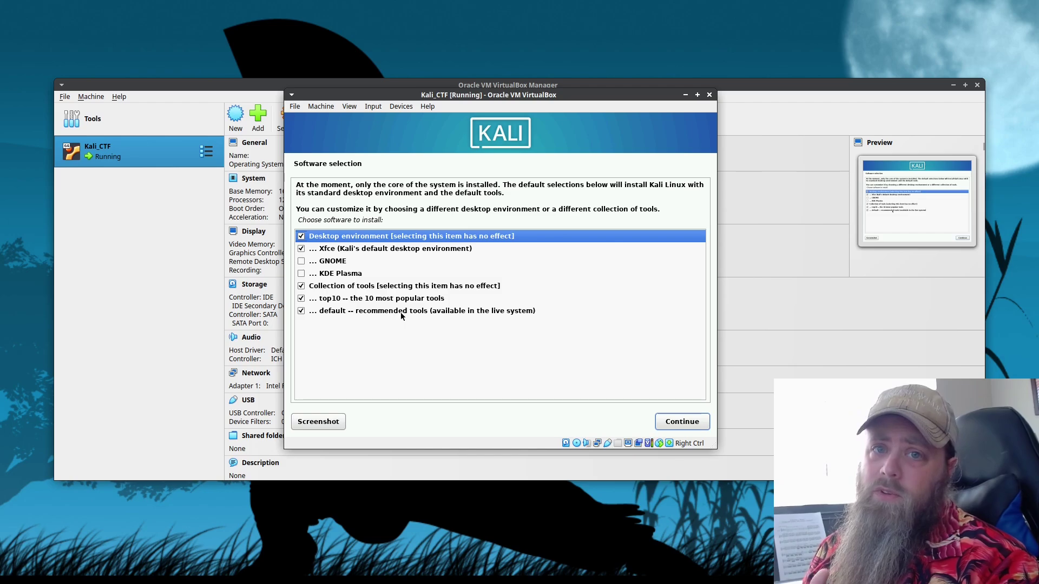
left_click(664, 423)
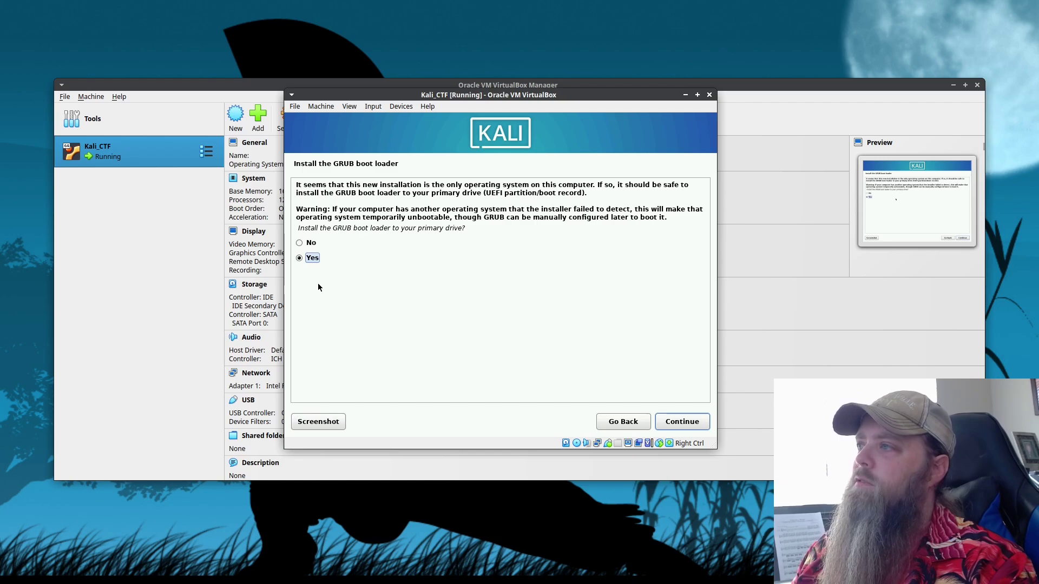
Install the GRUB boot loader to the primary drive, choosing /dev/sda as the device.
left_click(682, 419)
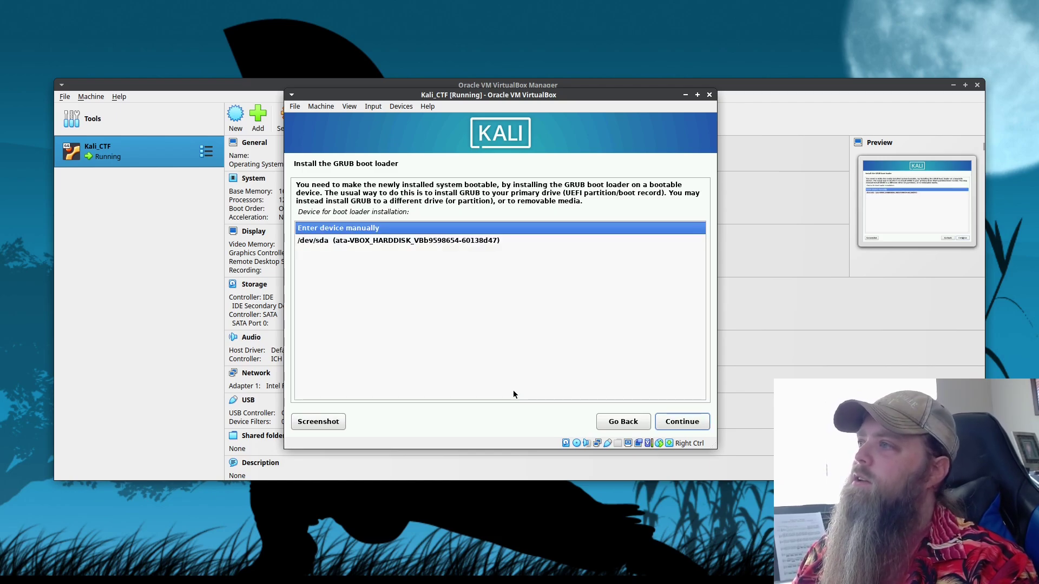
left_click(356, 242)
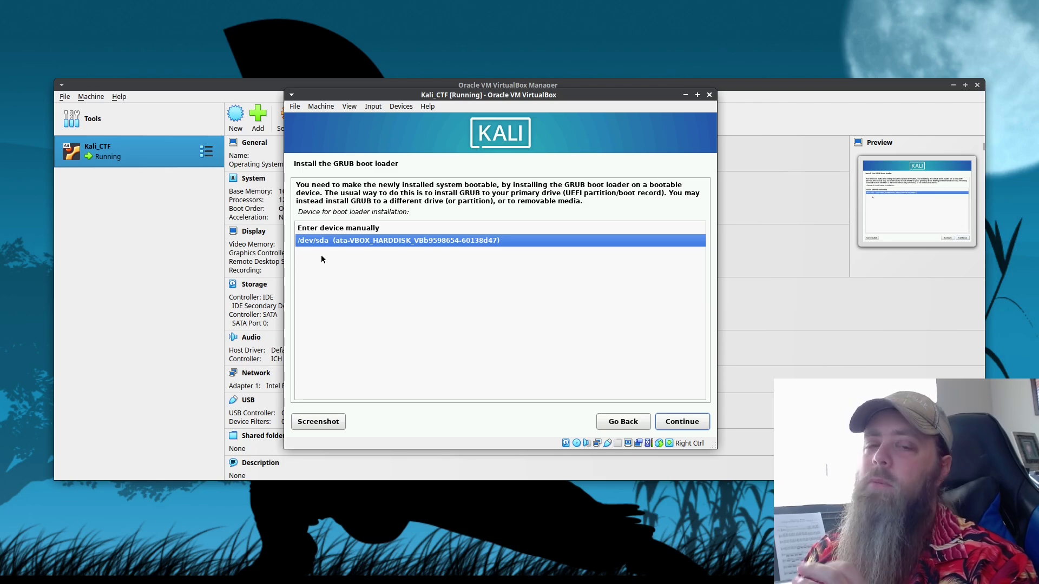
left_click(681, 422)
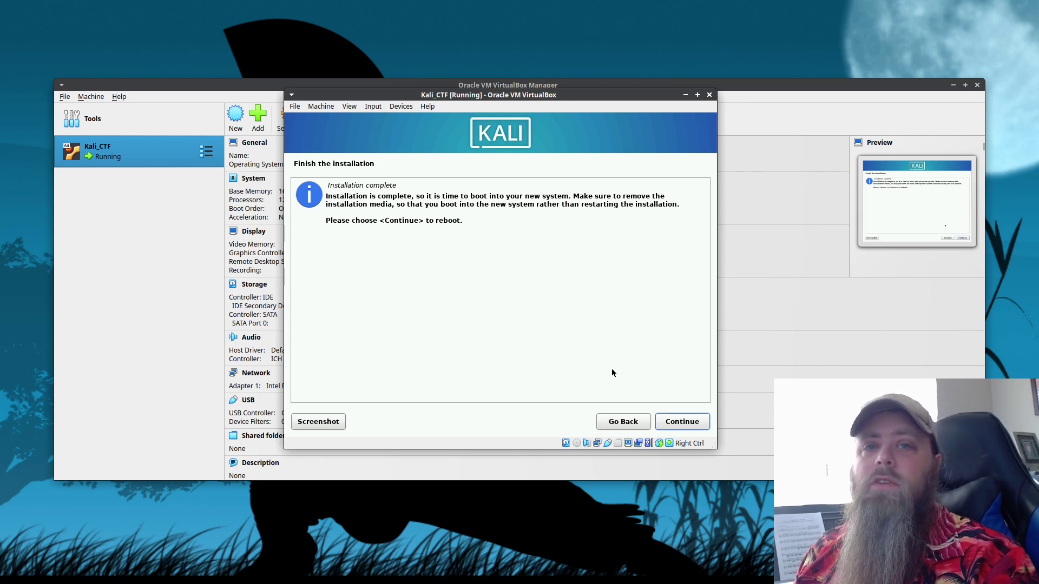
Reboot into the installed Kali desktop and open a terminal to power the VM off.
left_click(682, 422)
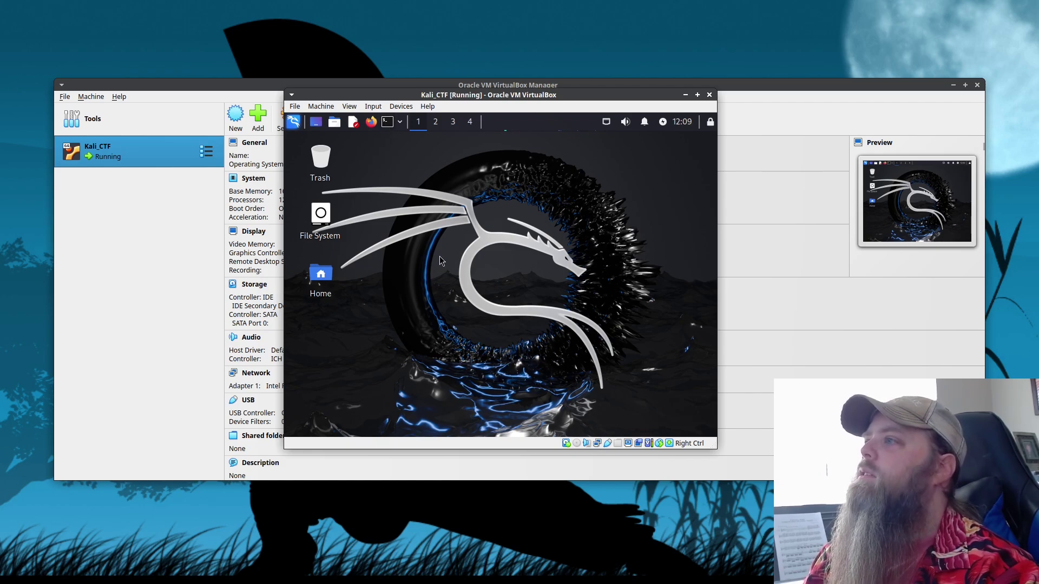
key("ctrl+alt+t")
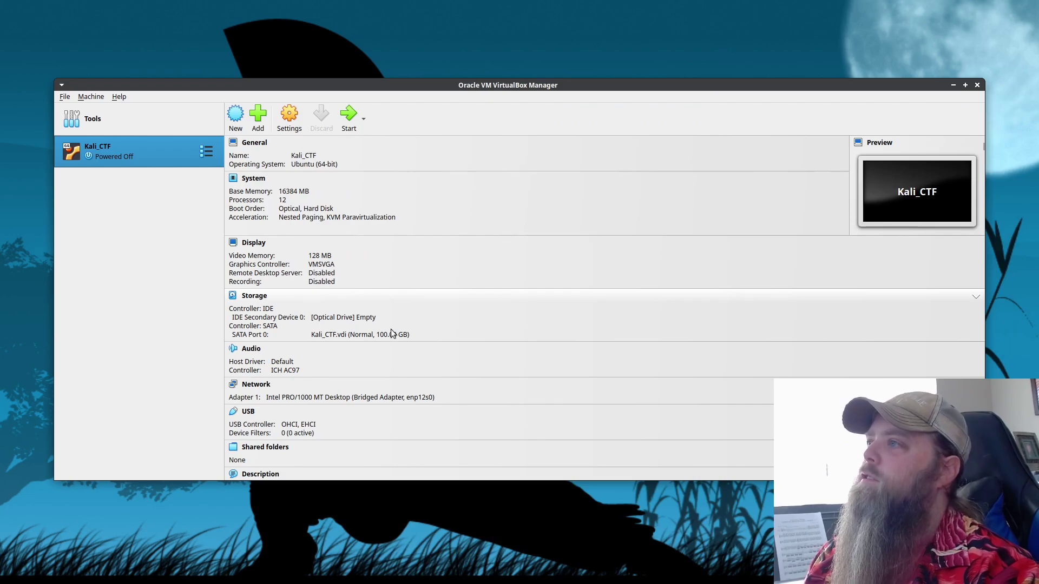
In Kali_CTF's System settings, uncheck Optical and keep Hard Disk in the boot order.
left_click(287, 127)
left_click(365, 209)
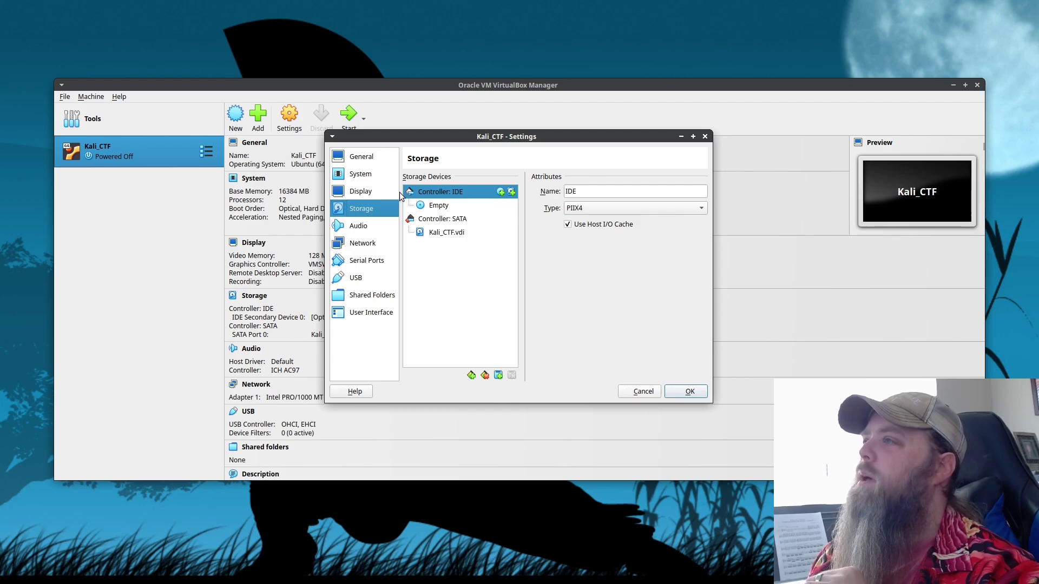
key("Up")
key("Up")
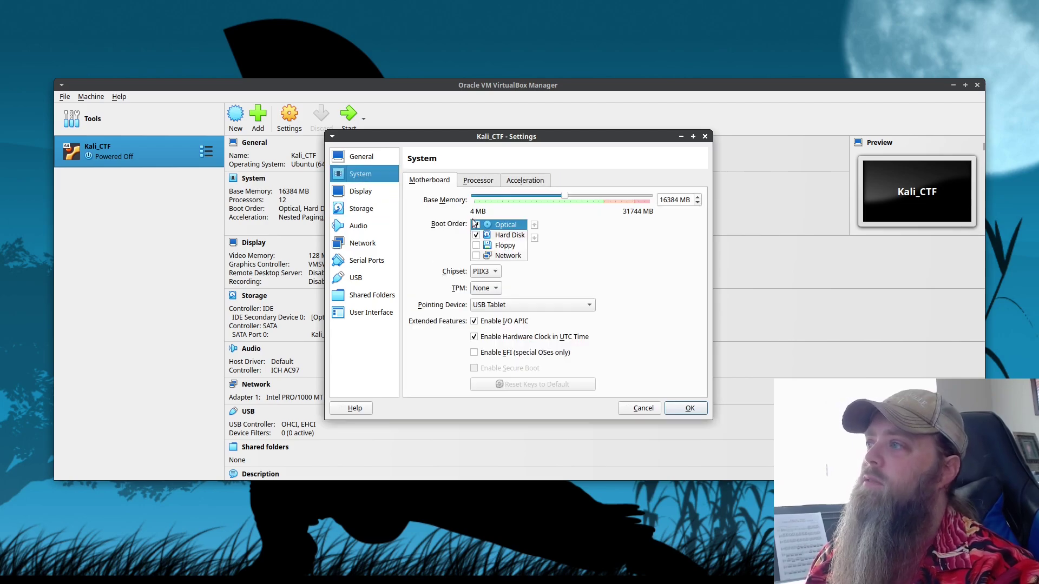
left_click(475, 225)
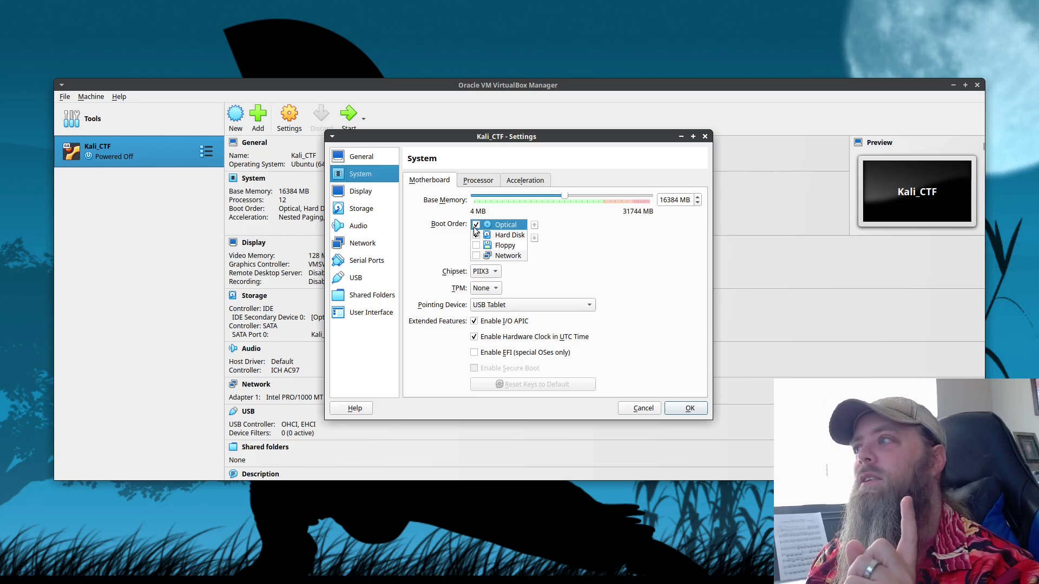
left_click(476, 235)
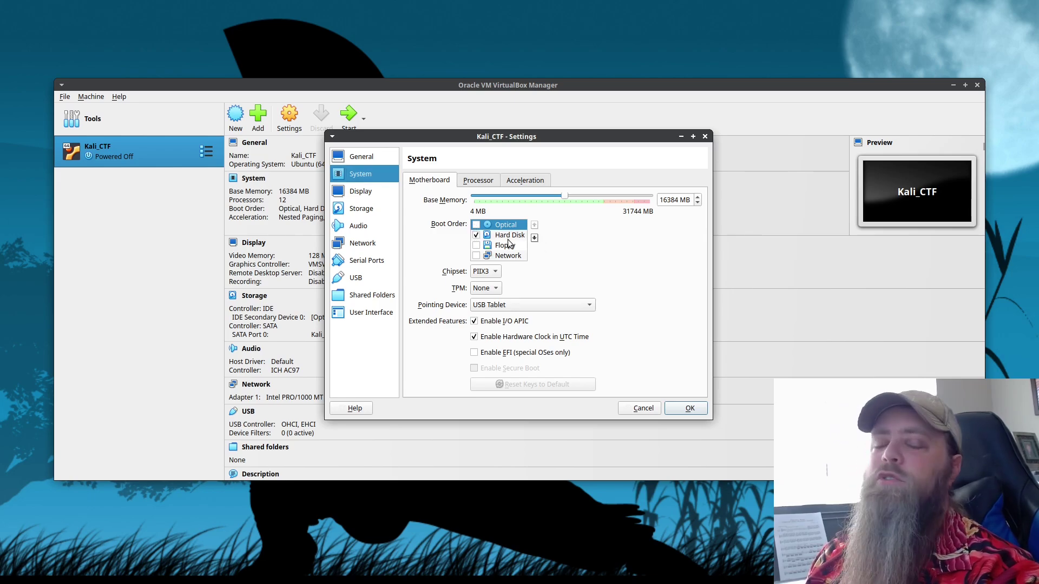
left_click(688, 408)
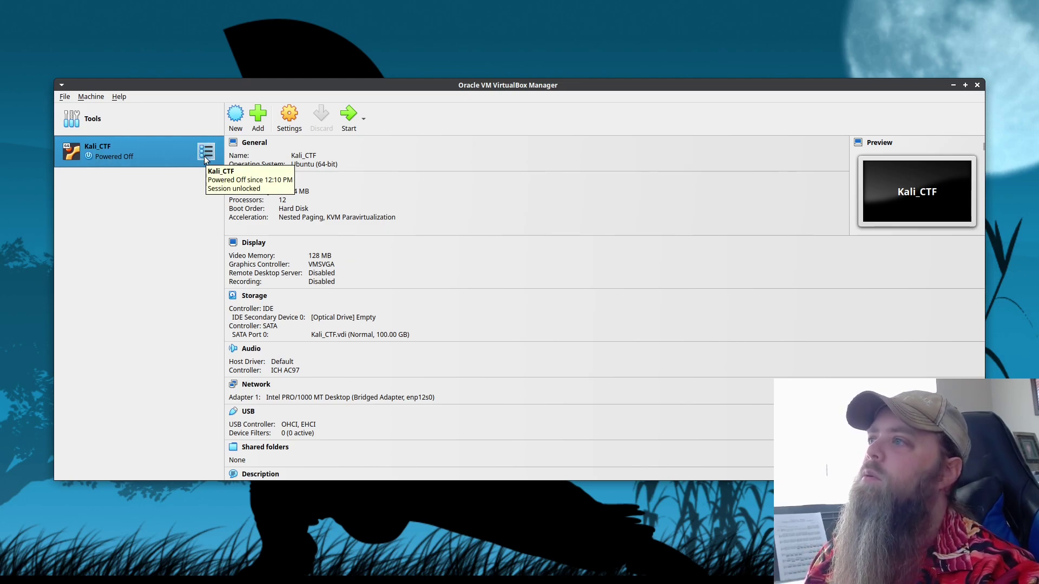
From the Snapshots view, take a new Kali_CTF snapshot named 'Fresh_install'.
left_click(203, 156)
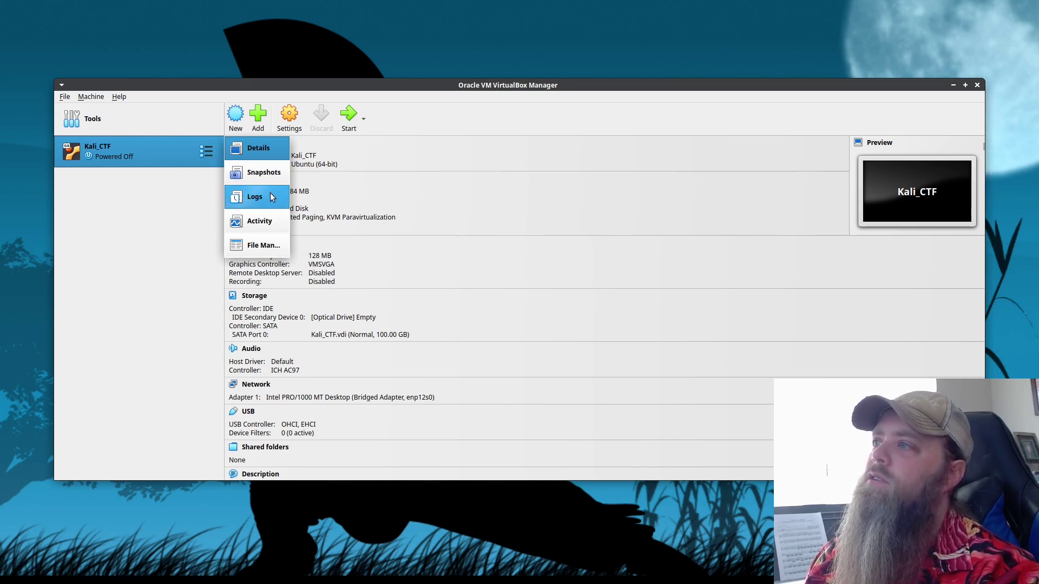
left_click(273, 177)
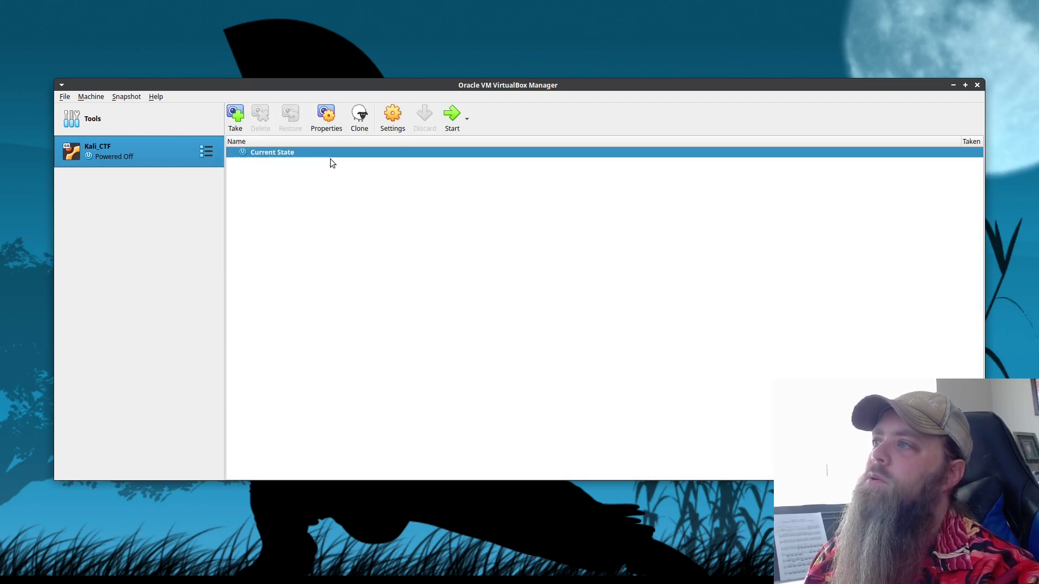
left_click(238, 118)
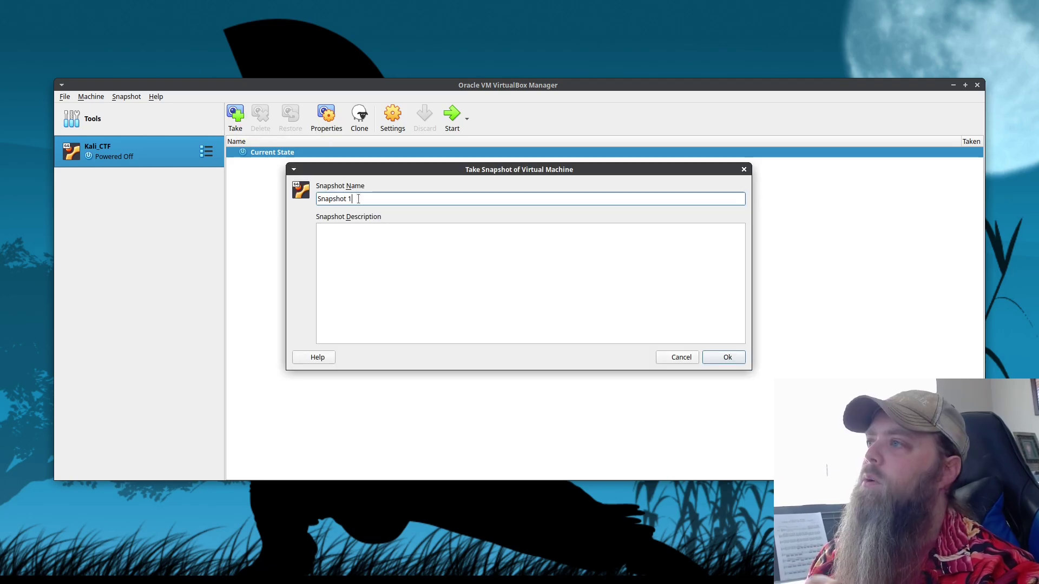
left_click_drag(358, 199, 261, 200)
type("Fresh_install")
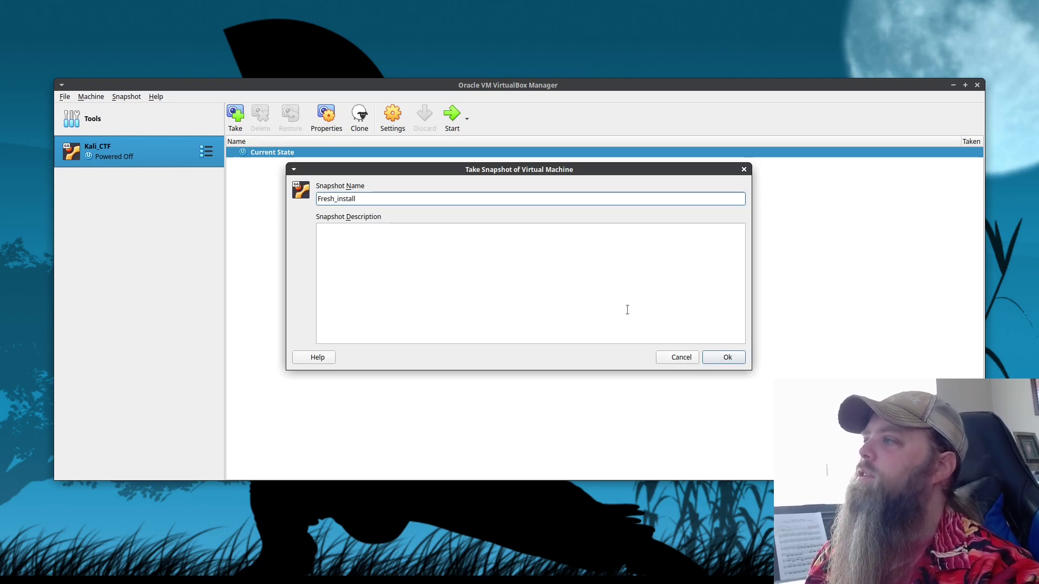
key("Return")
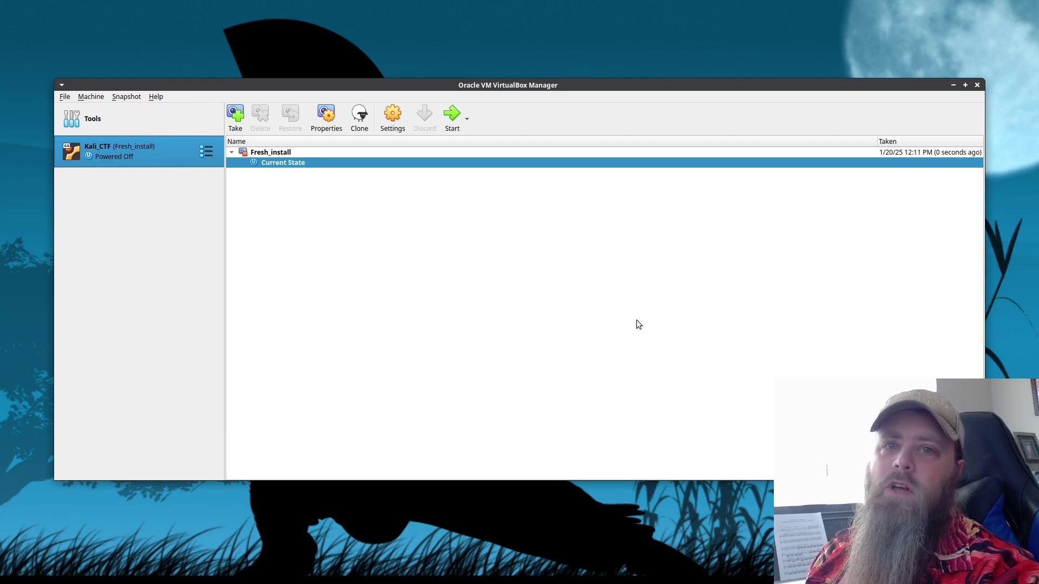